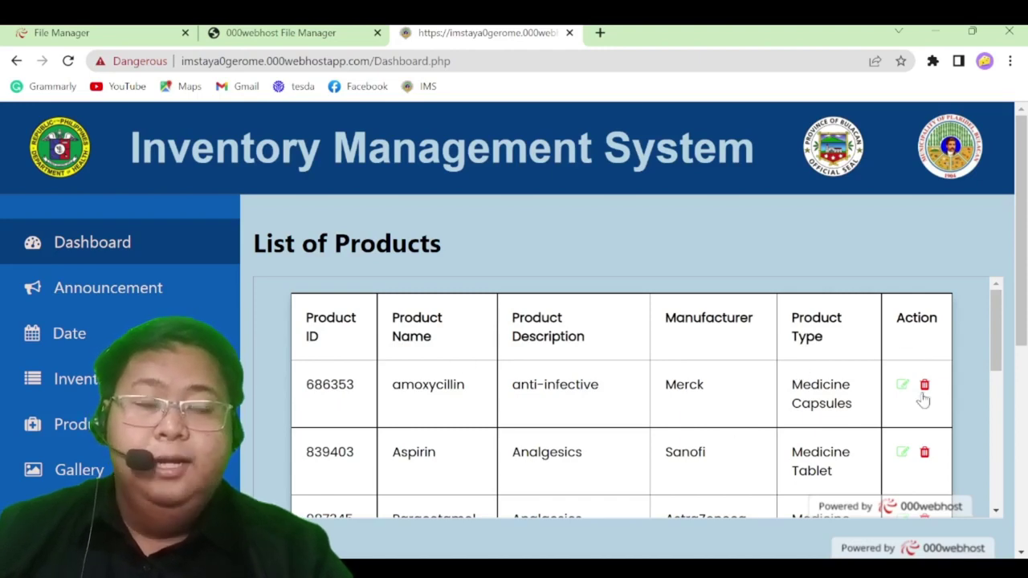
scroll(550, 450, "down", 7)
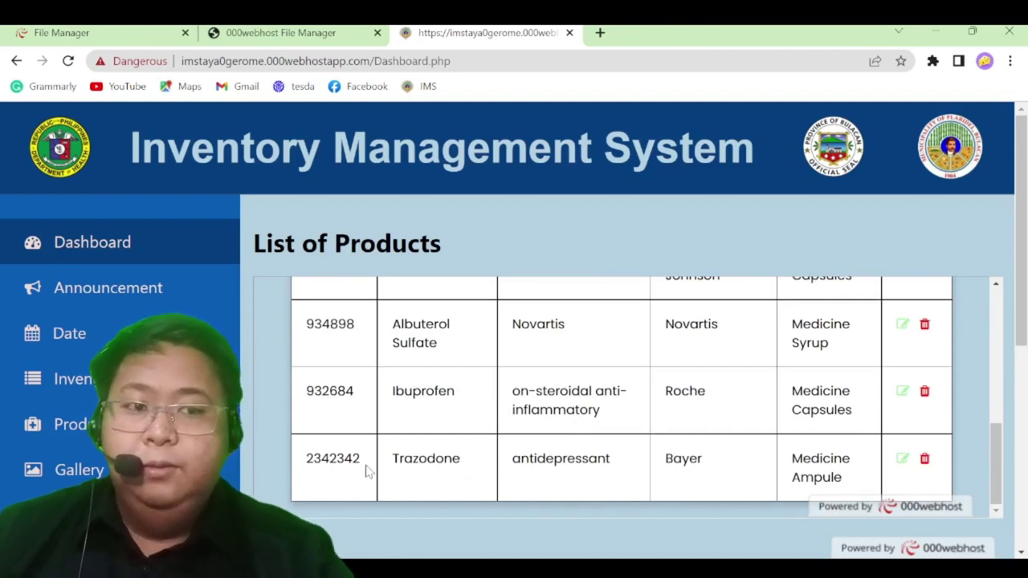
scroll(711, 466, "up", 7)
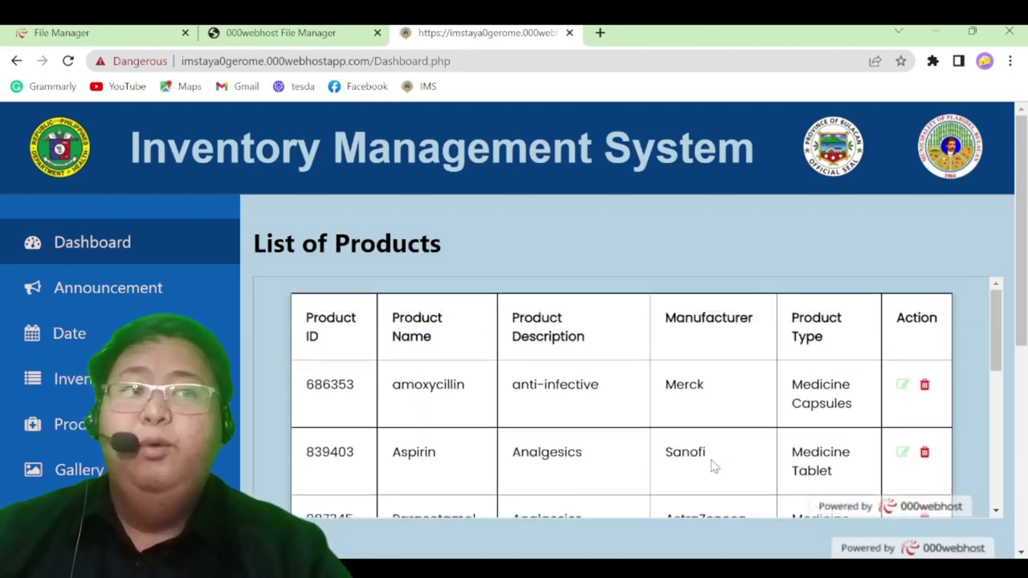
scroll(714, 470, "down", 6)
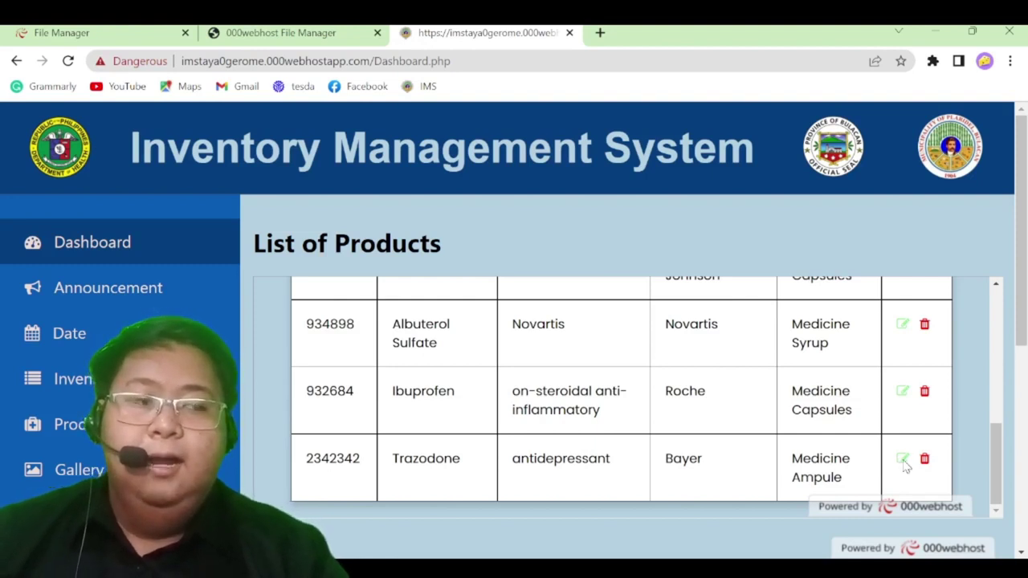
left_click(903, 460)
Enter product ID 443234, type Medicine Ampule and name Trazodone in the Update Product form
left_click(449, 315)
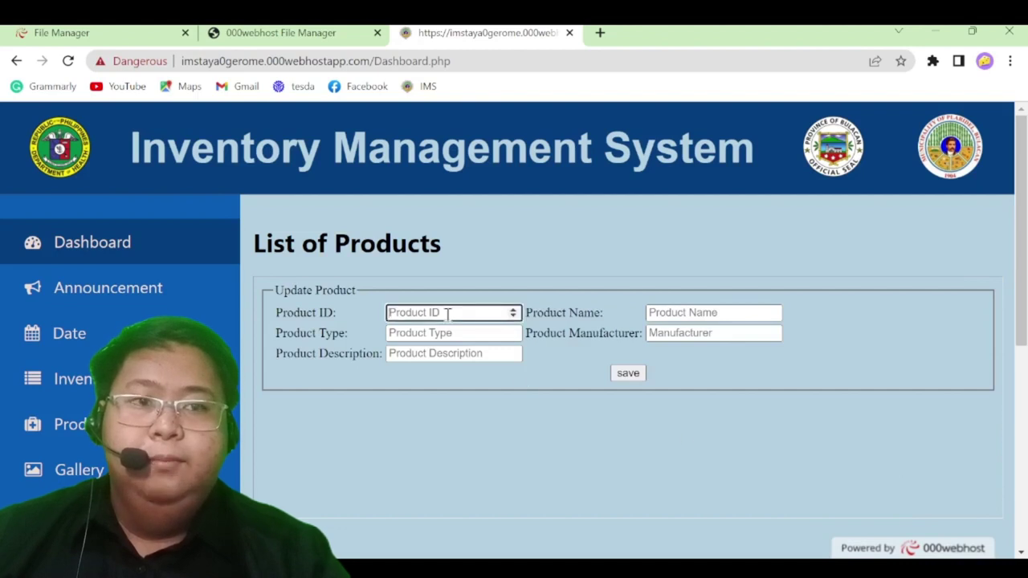
type("443234")
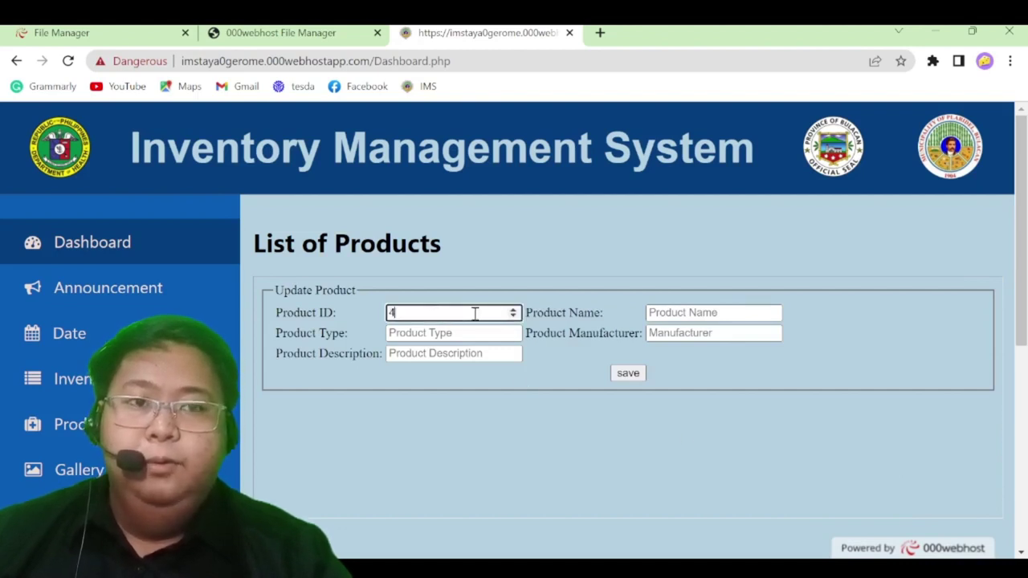
left_click(459, 335)
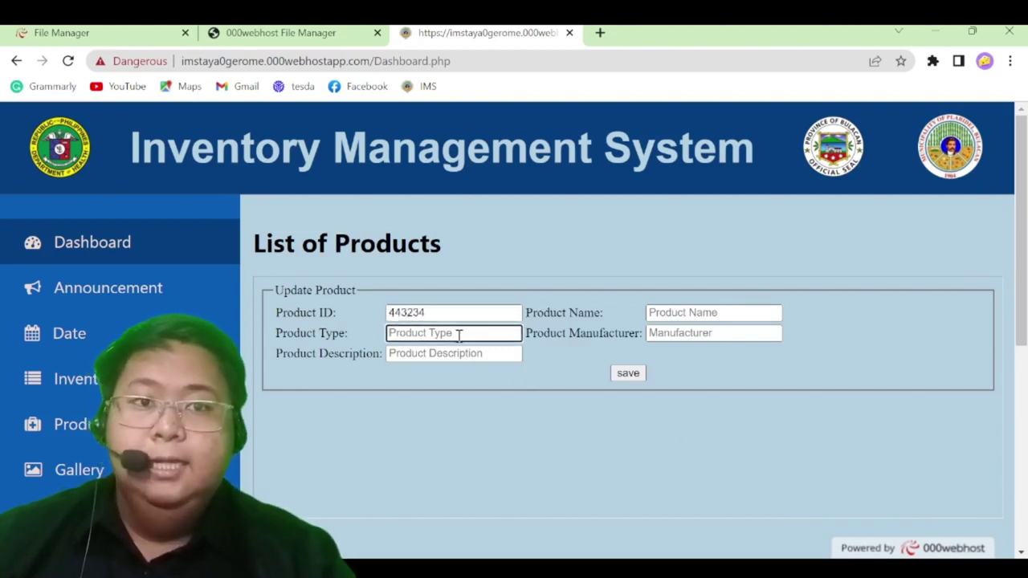
left_click(464, 424)
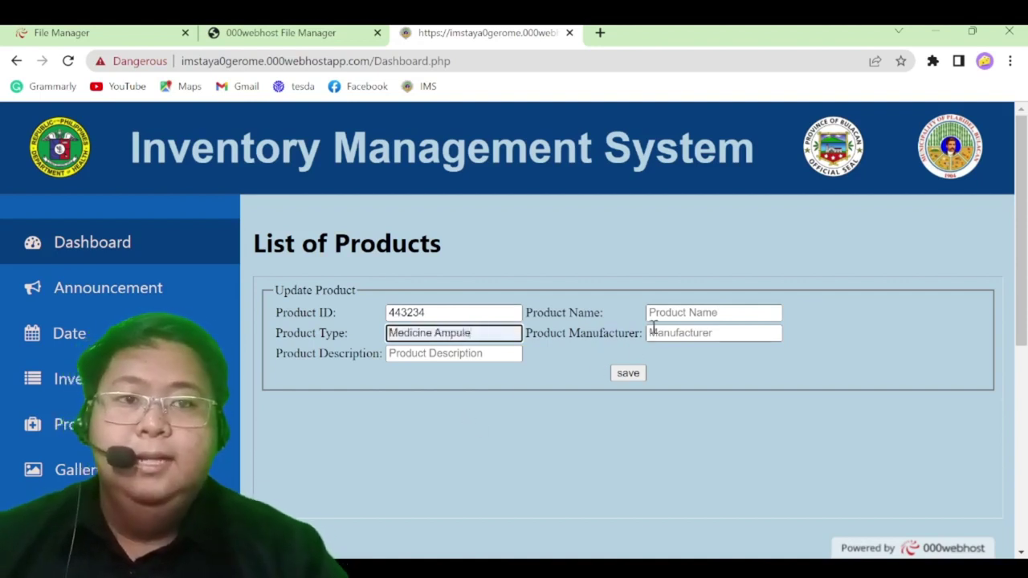
key("shift+Tab")
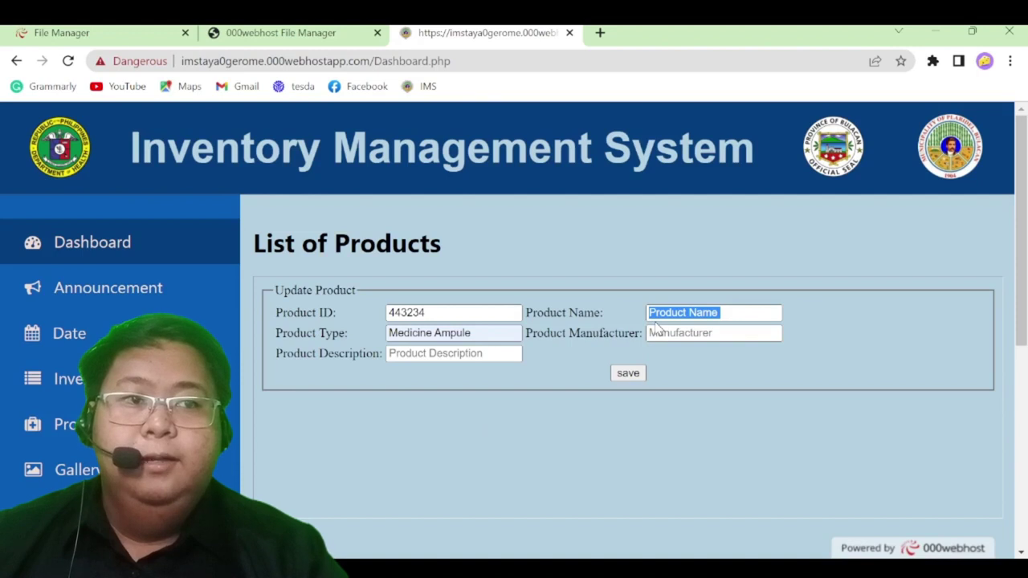
left_click(719, 340)
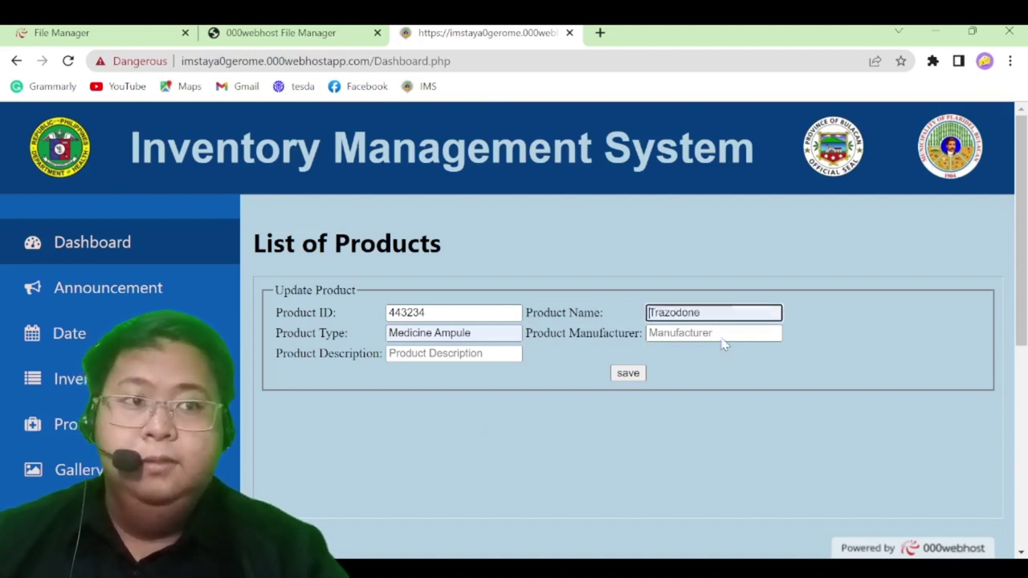
Set manufacturer Johnson & Johnson and description antidepressant, save, and dismiss the success alert
left_click(696, 336)
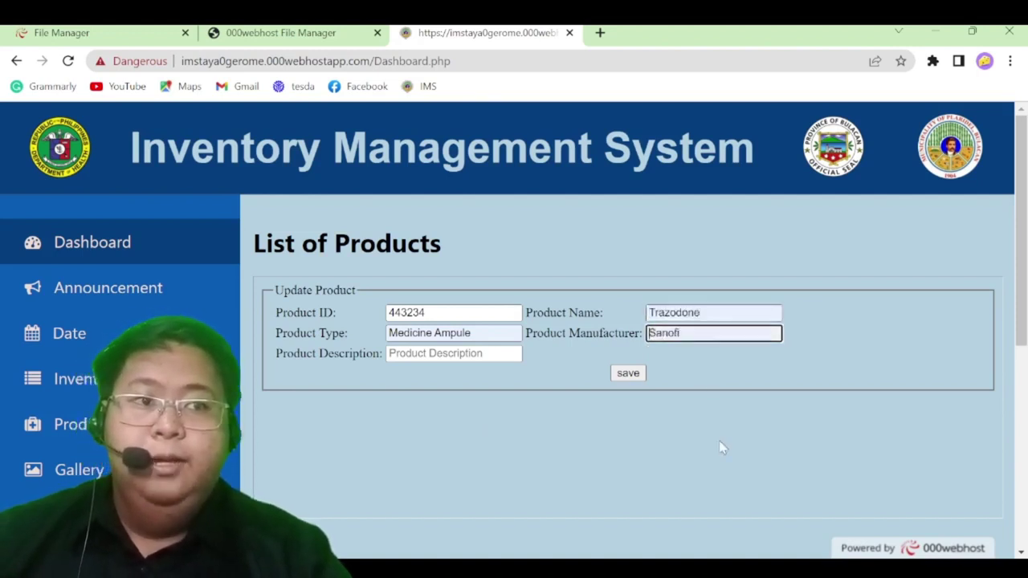
left_click(728, 403)
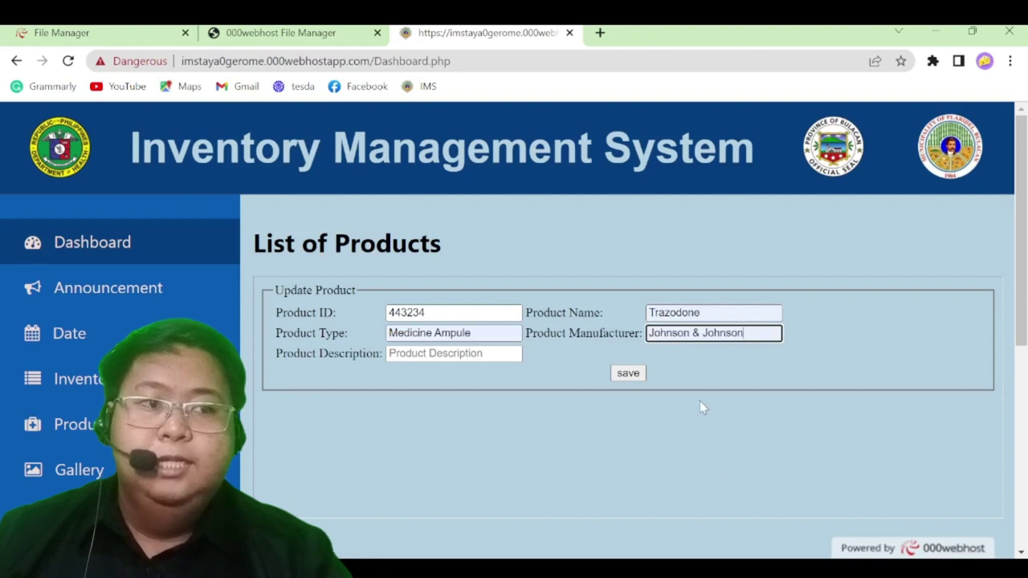
left_click(409, 359)
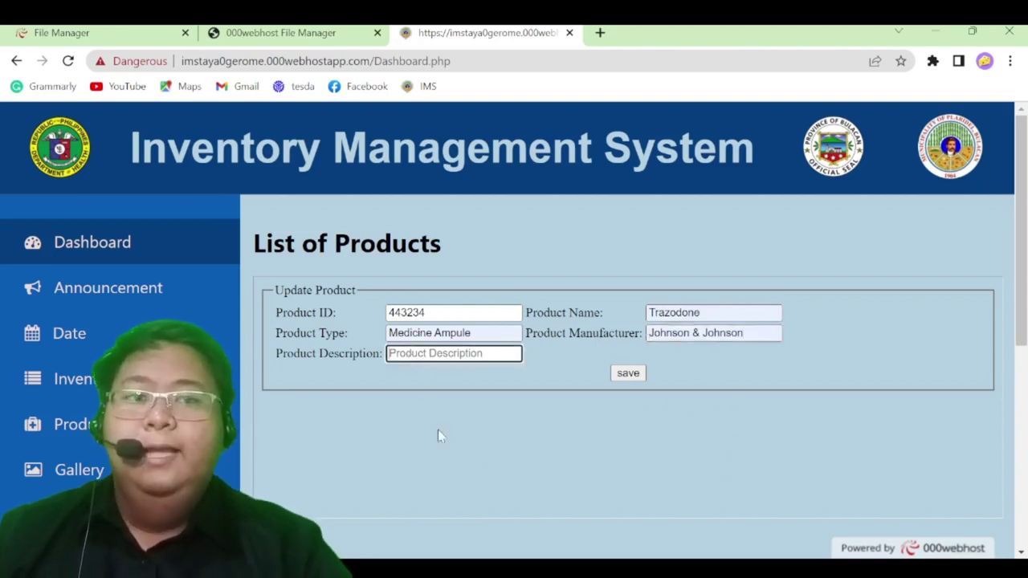
left_click(495, 513)
left_click(494, 453)
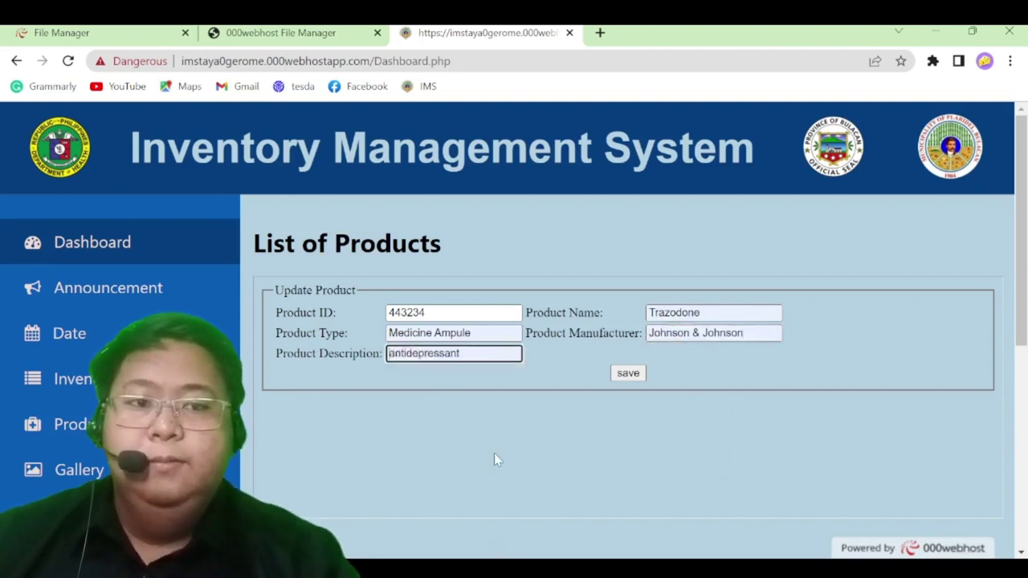
left_click(628, 373)
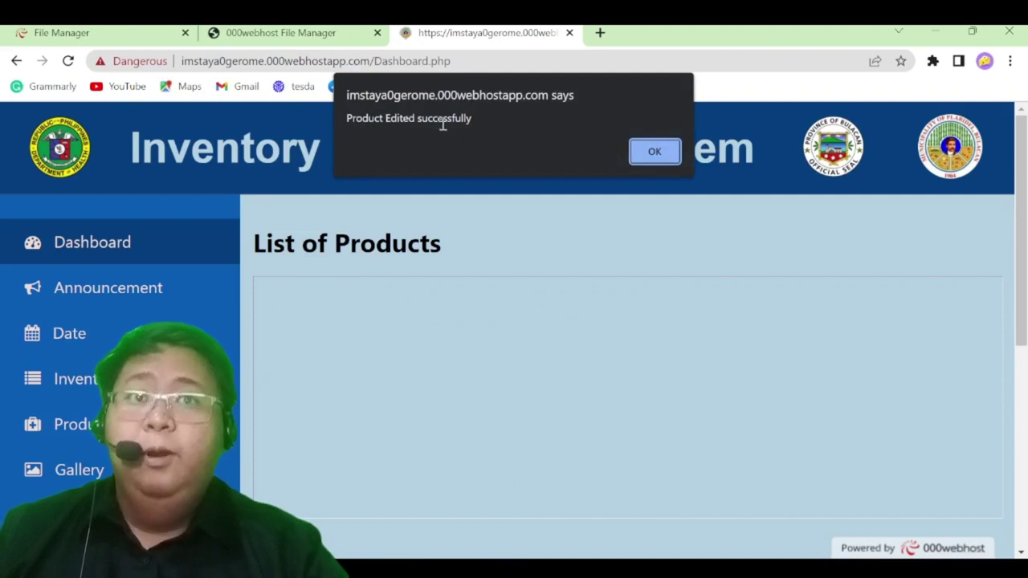
left_click(654, 152)
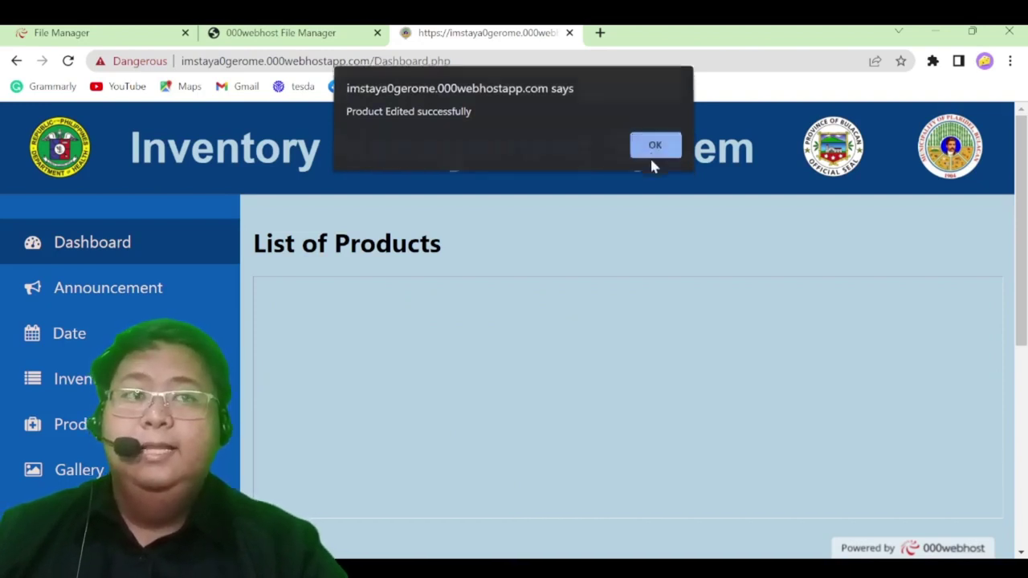
Delete the Trazodone (443234) product and confirm, leaving Ibuprofen as the last row
scroll(391, 360, "down", 5)
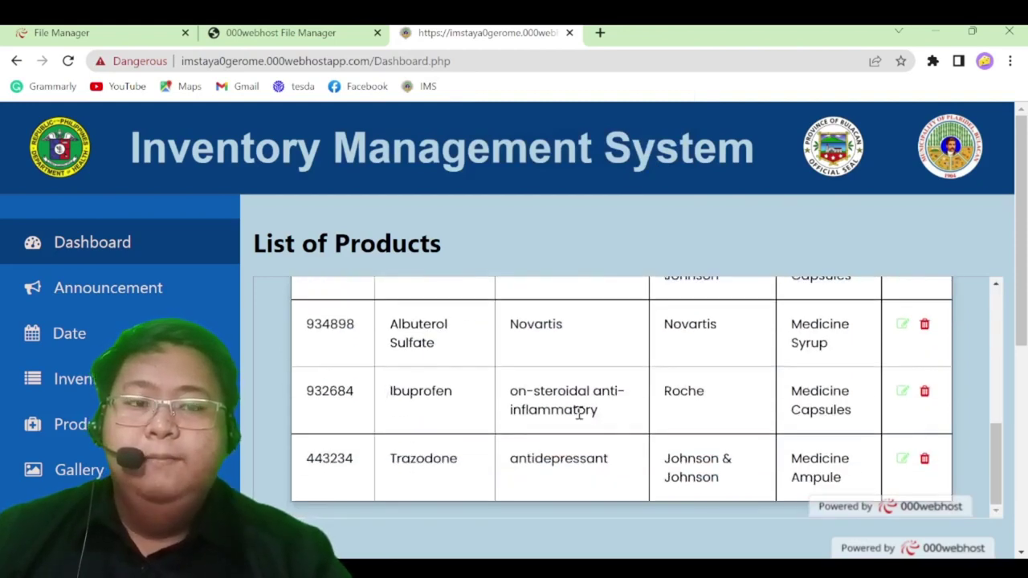
scroll(585, 409, "up", 5)
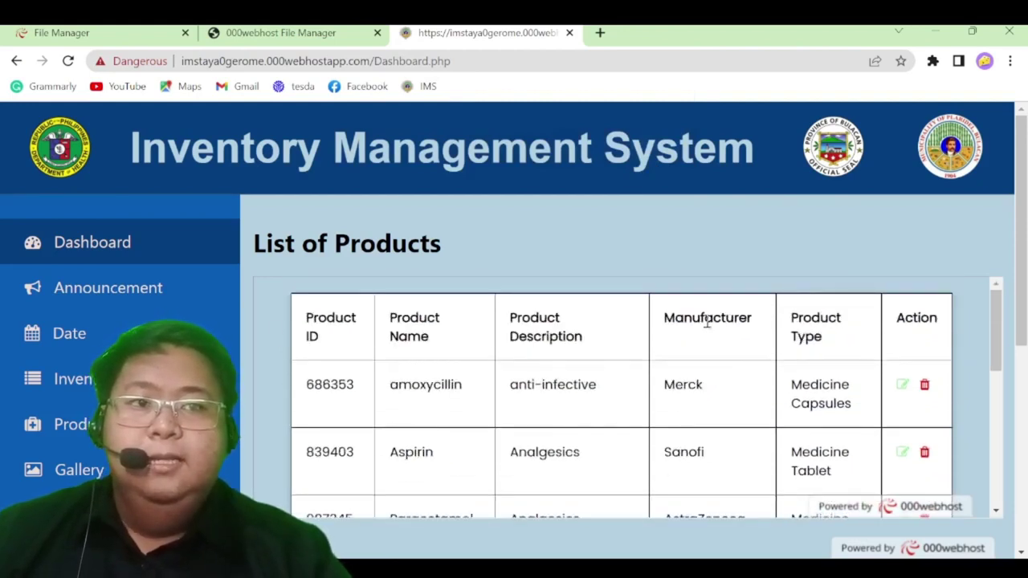
scroll(803, 321, "down", 5)
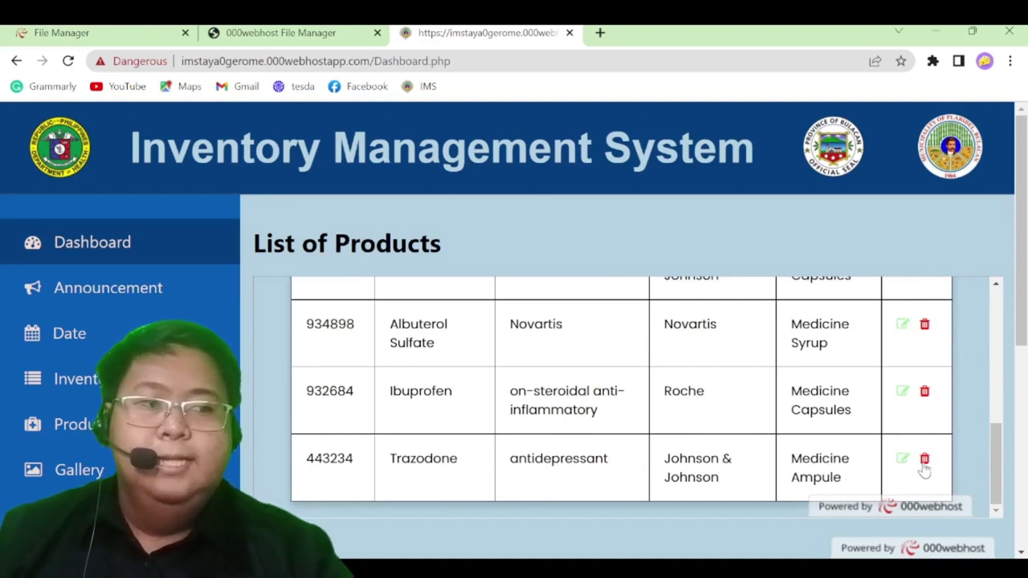
left_click(924, 459)
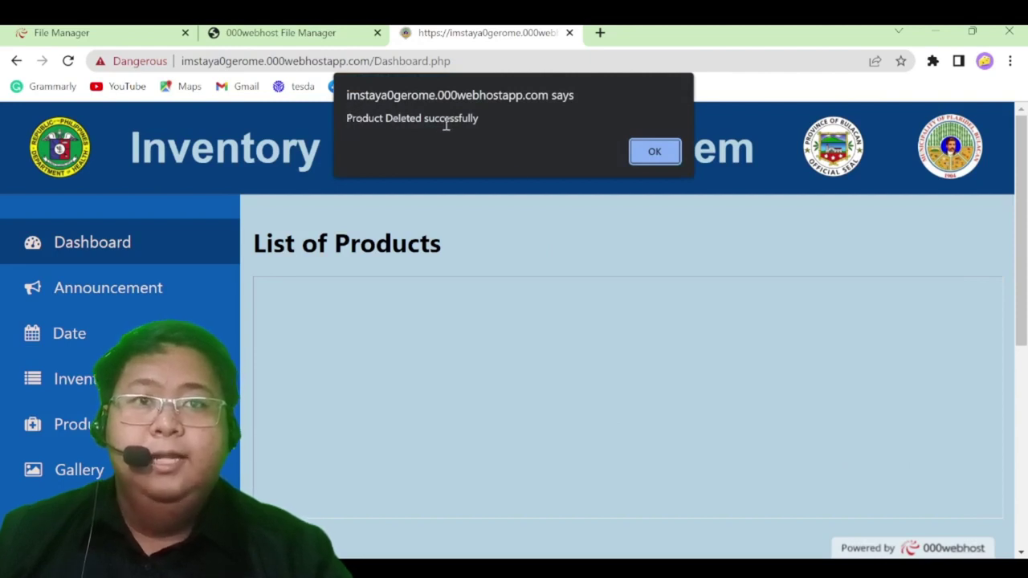
left_click(655, 152)
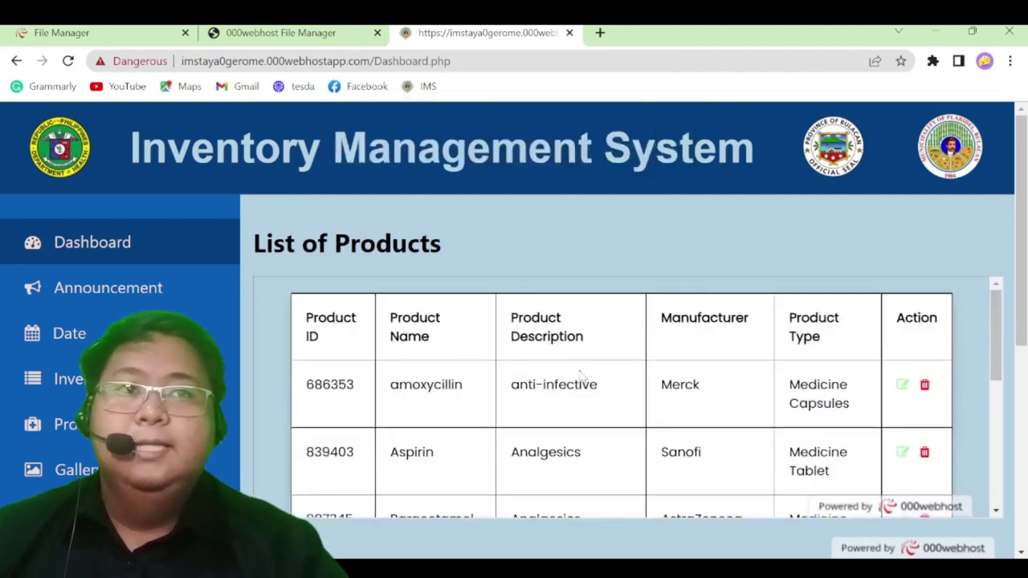
scroll(586, 398, "down", 5)
scroll(409, 485, "down", 1)
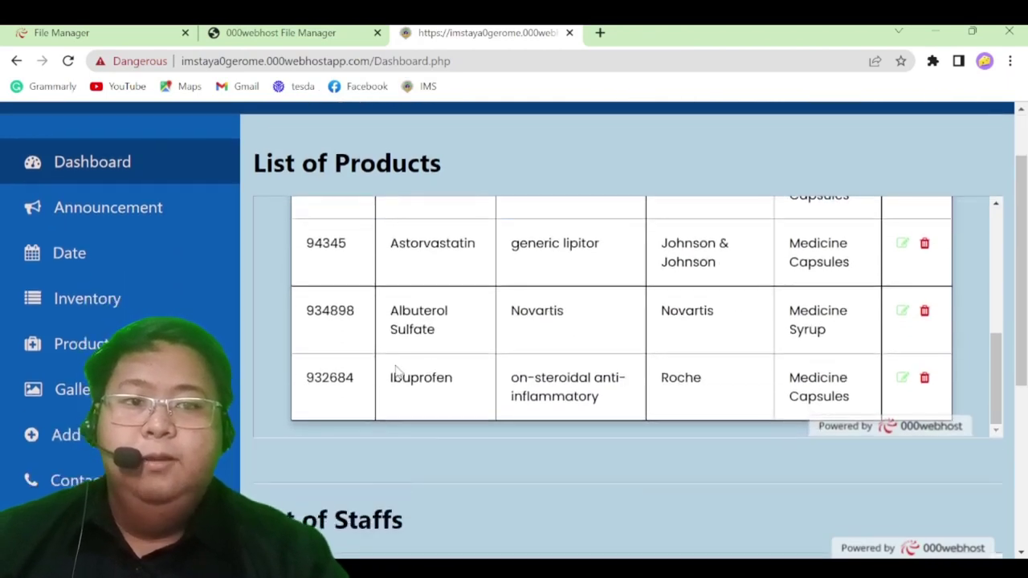
scroll(637, 399, "down", 2)
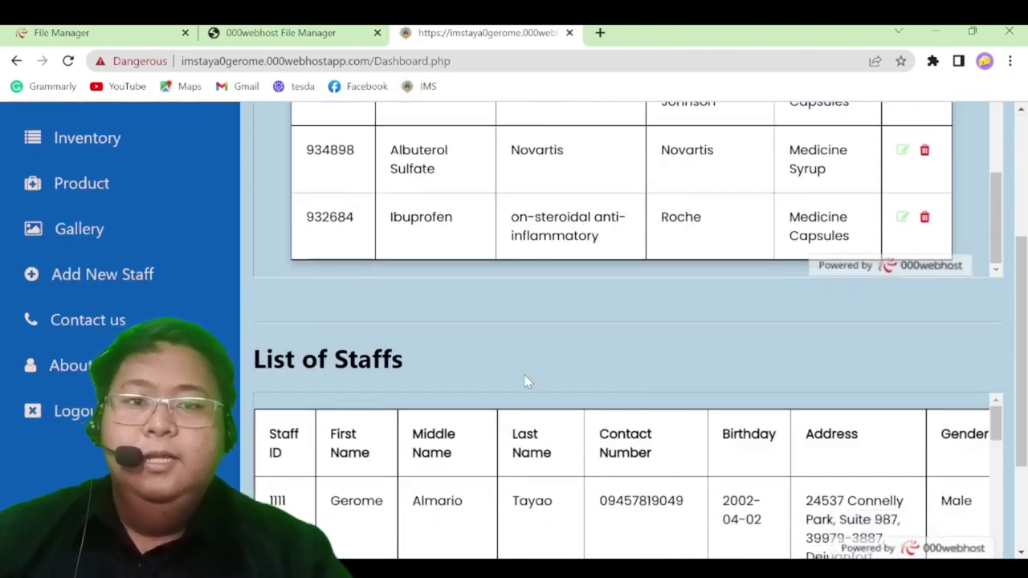
scroll(523, 382, "down", 2)
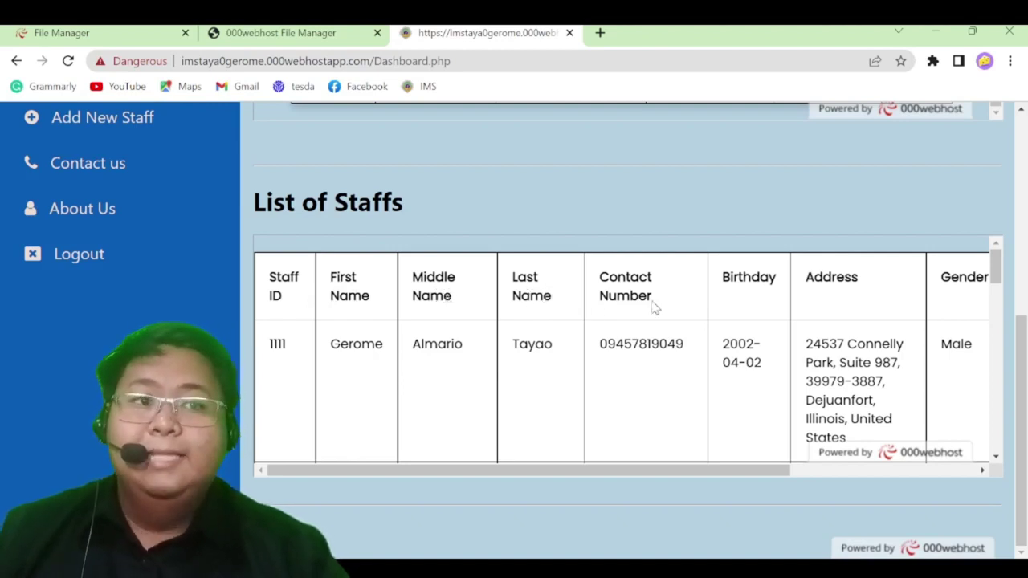
left_click_drag(665, 471, 495, 374)
scroll(420, 255, "up", 3)
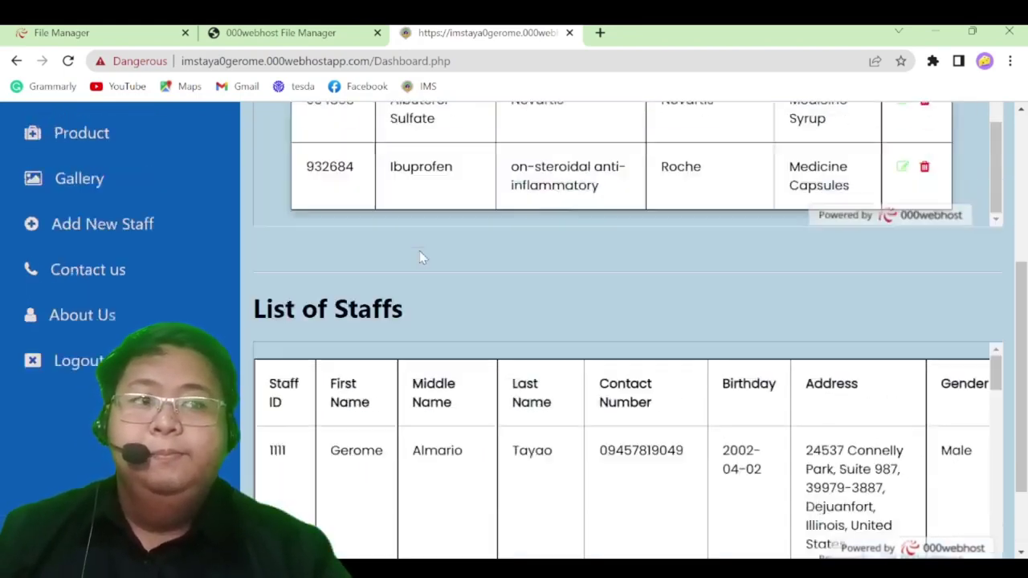
scroll(281, 293, "up", 5)
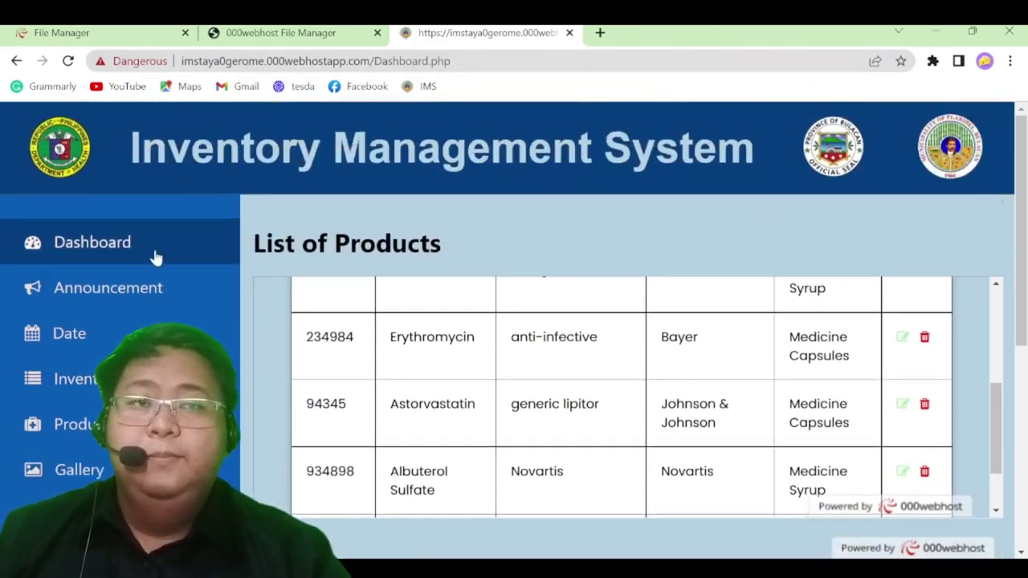
scroll(157, 257, "down", 1)
Open the Announcement page and scroll through its posted announcements
left_click(152, 219)
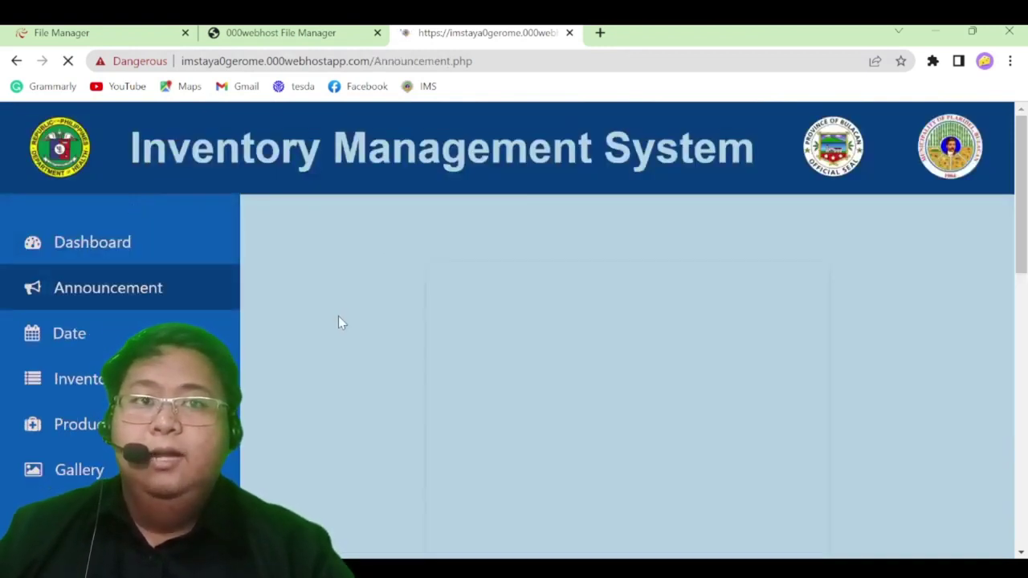
scroll(370, 317, "down", 1)
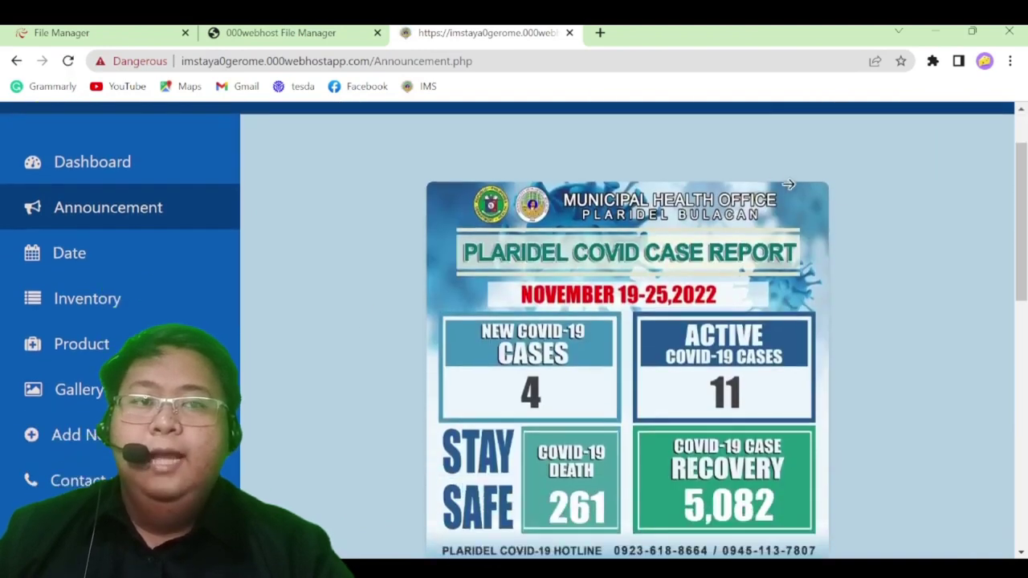
scroll(433, 411, "down", 1)
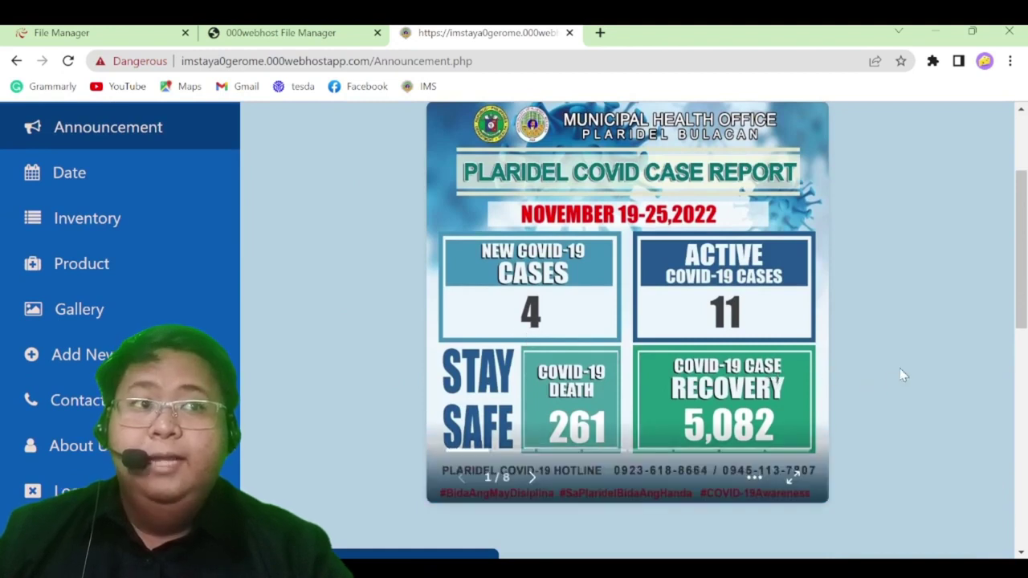
scroll(898, 381, "up", 1)
scroll(897, 391, "down", 1)
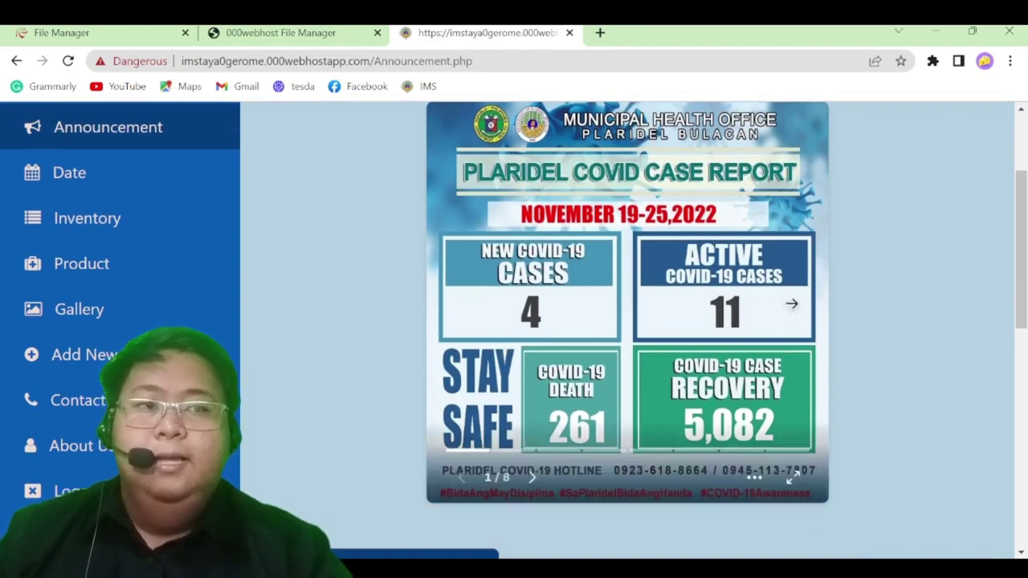
Advance the announcement slideshow five slides, then scroll down to the Create an announcement form
left_click(792, 304)
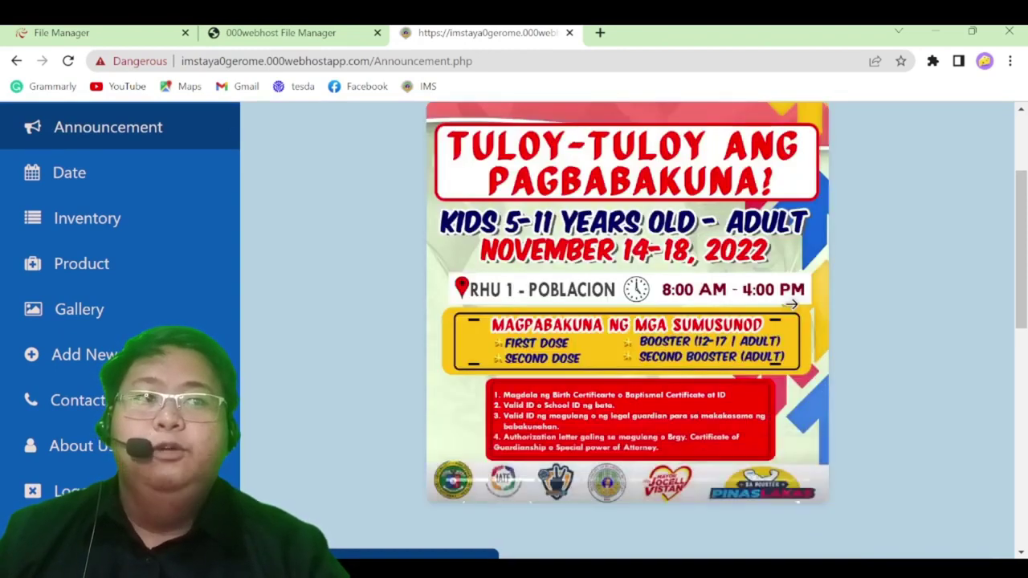
left_click(791, 304)
scroll(807, 342, "up", 1)
scroll(808, 342, "up", 1)
left_click(808, 346)
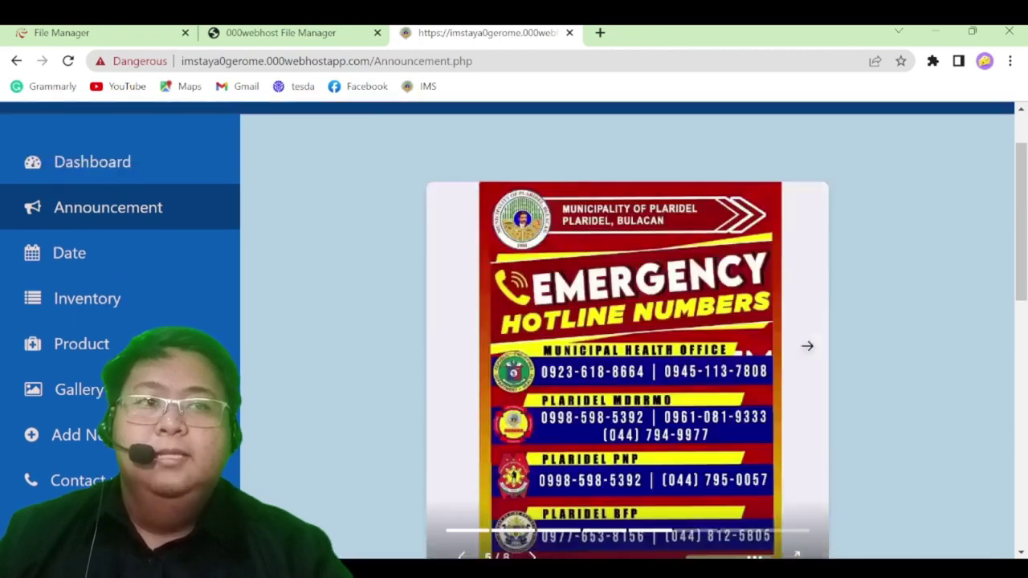
left_click(807, 345)
left_click(808, 345)
scroll(807, 345, "down", 5)
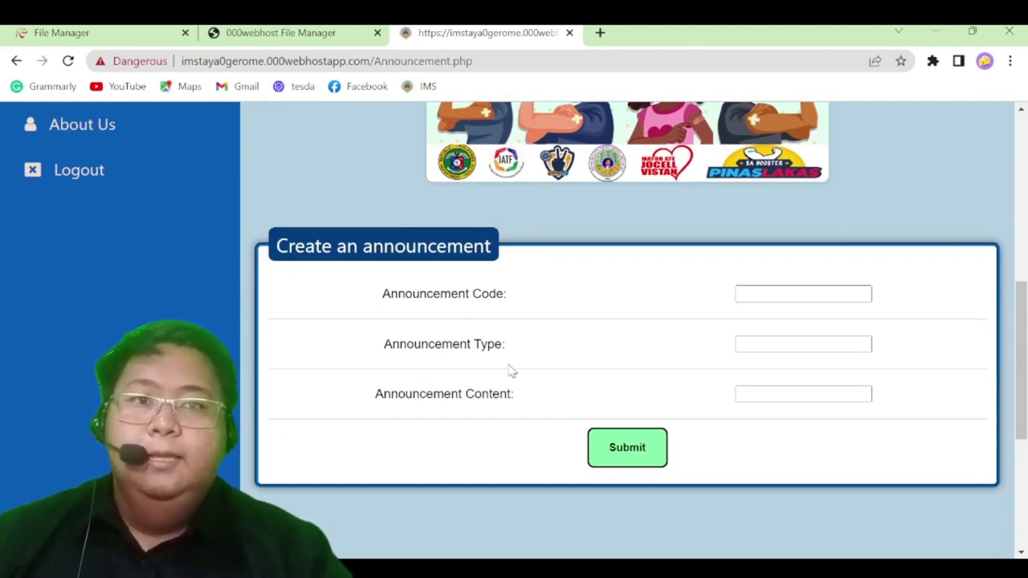
Enter announcement code 32353232 in the Create an announcement form
left_click(773, 288)
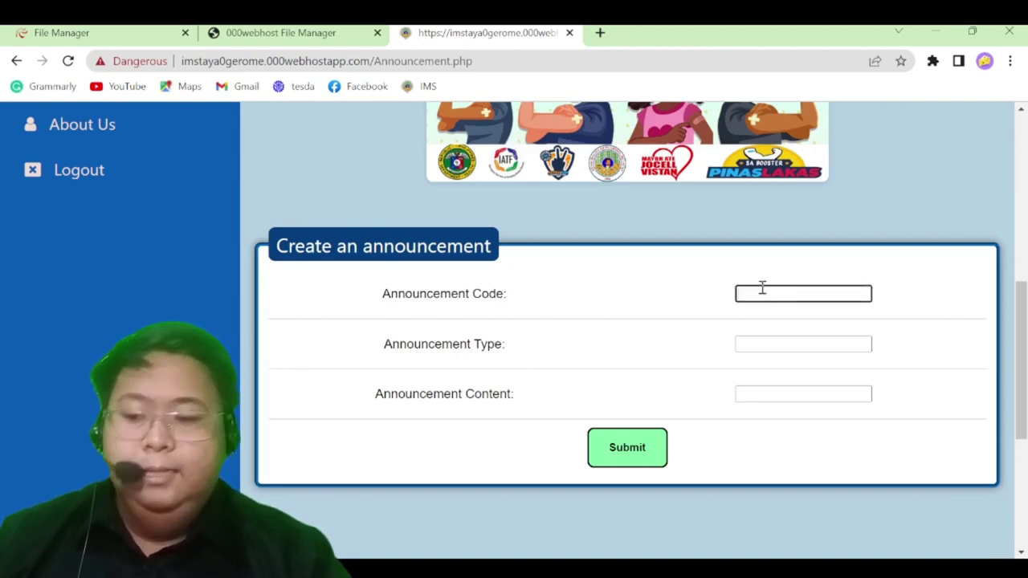
type("32353232")
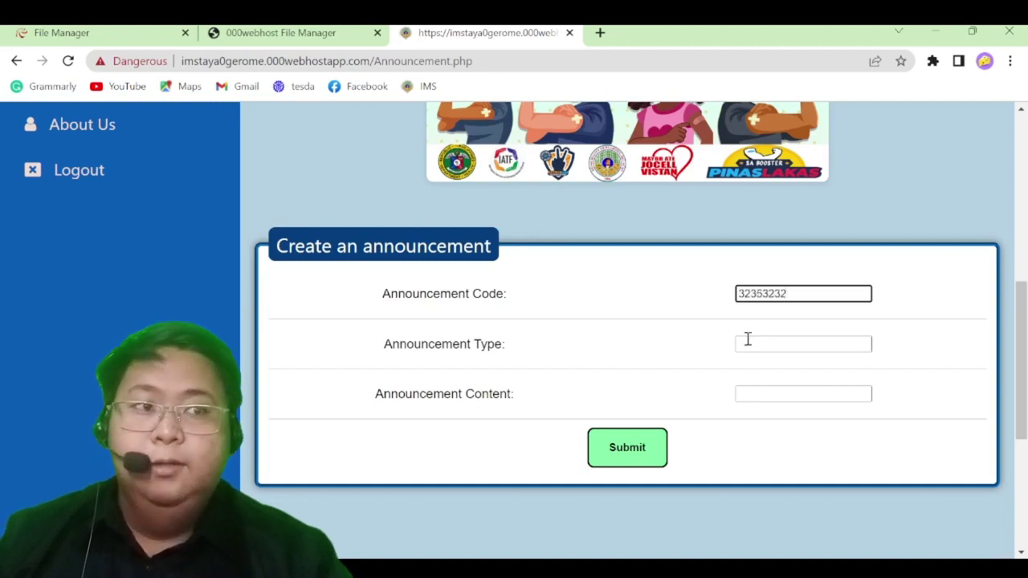
left_click(746, 339)
left_click(824, 297)
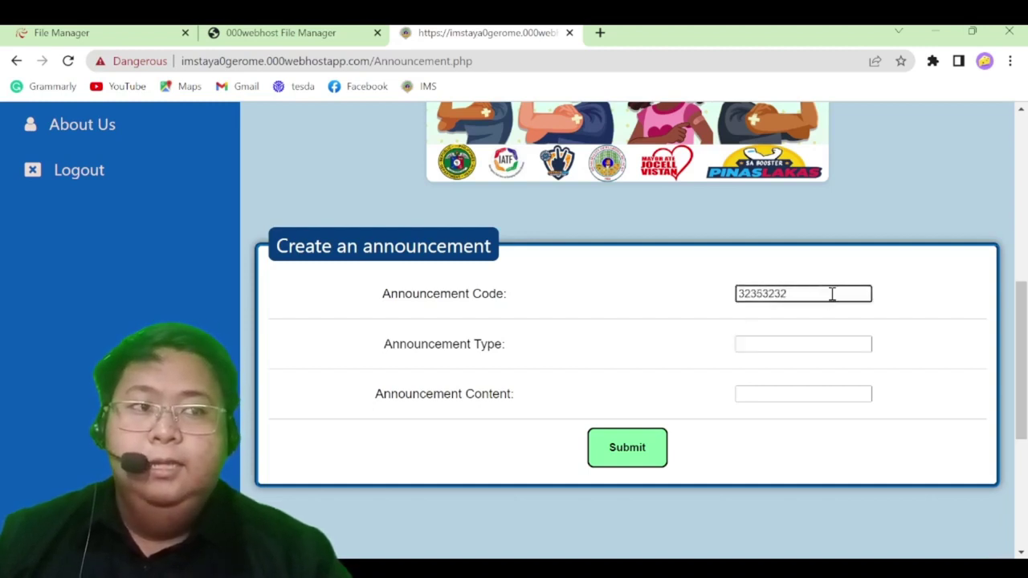
left_click(773, 338)
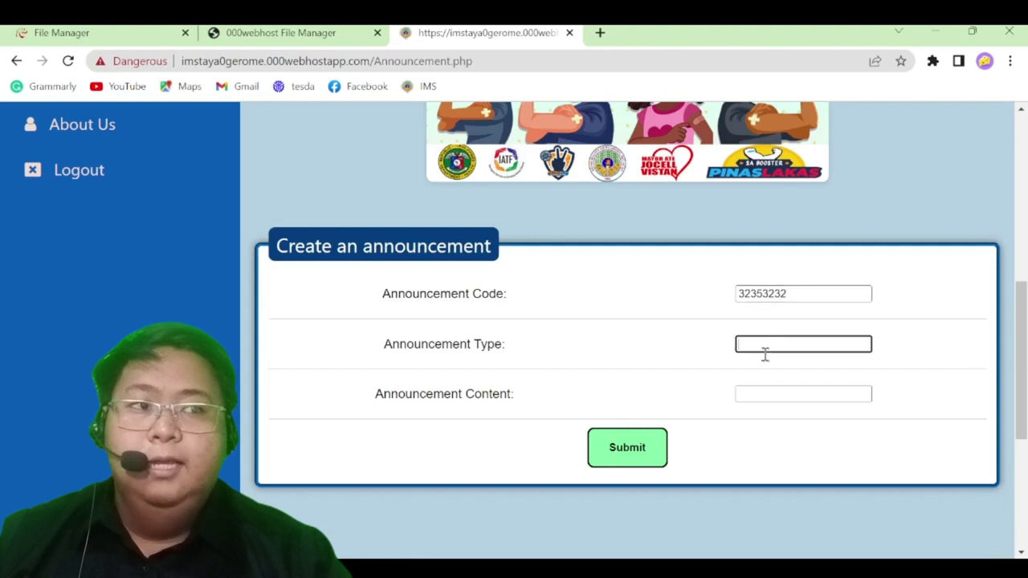
left_click(751, 388)
left_click(781, 338)
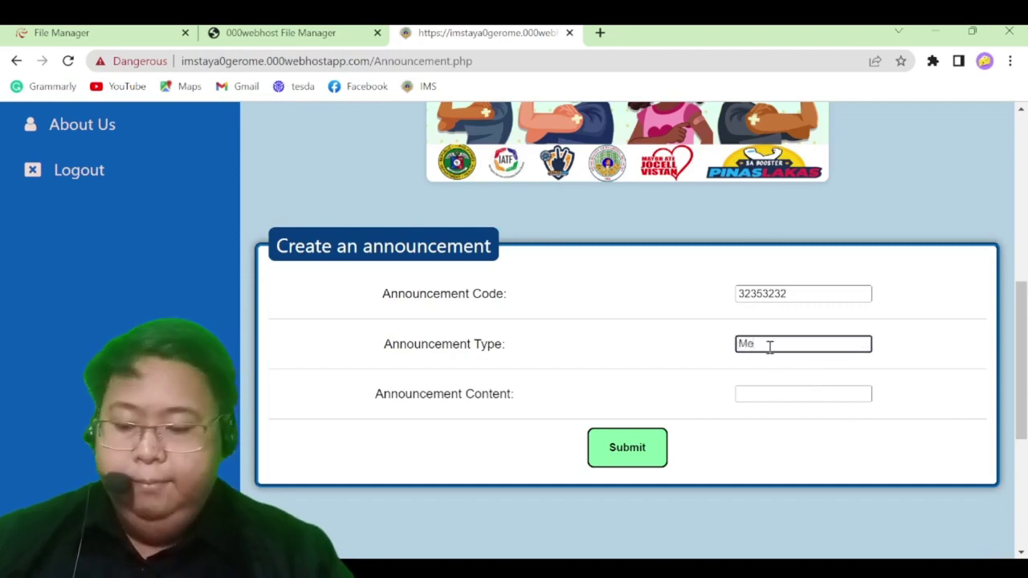
Set the type to Memo and the content to 'please wear red shirt on wednesdays'
type("mo")
left_click(756, 388)
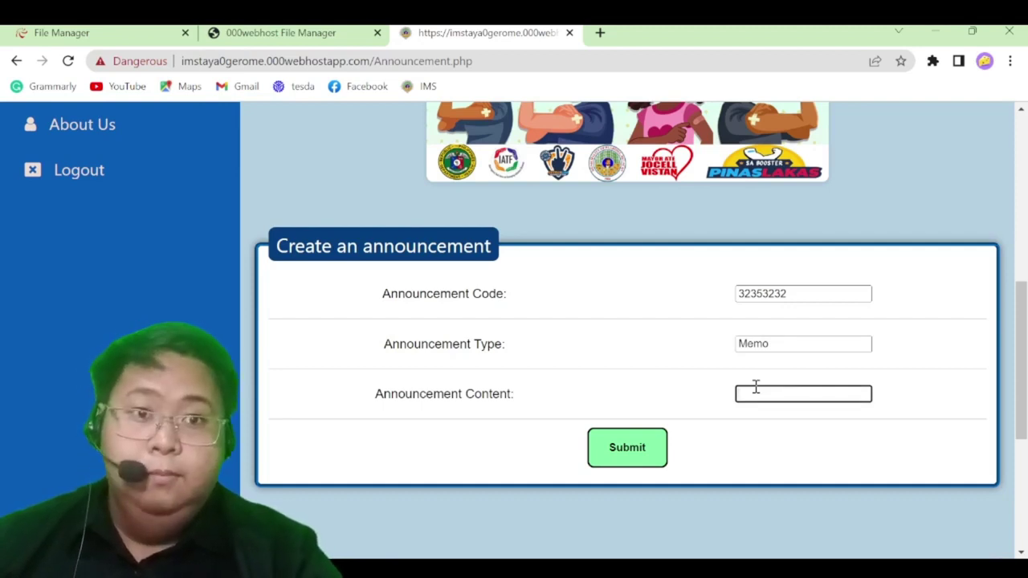
type("please wear red shirt on")
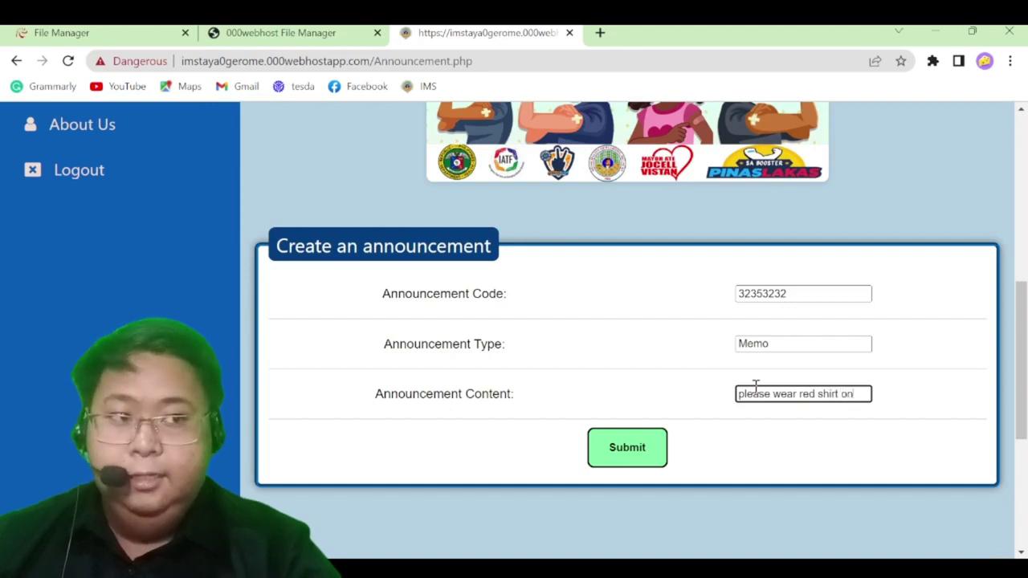
type("we")
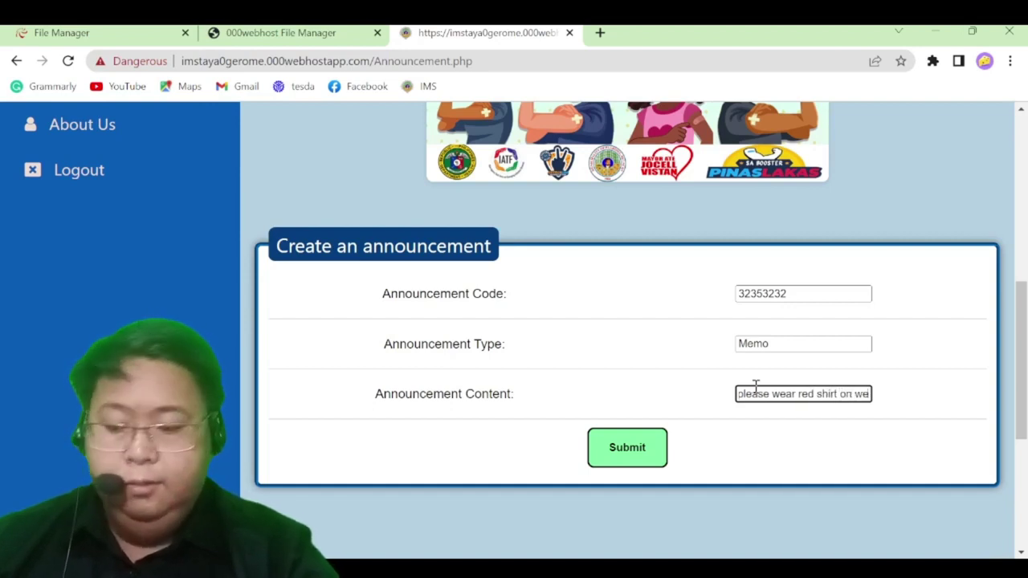
type("dnesdays")
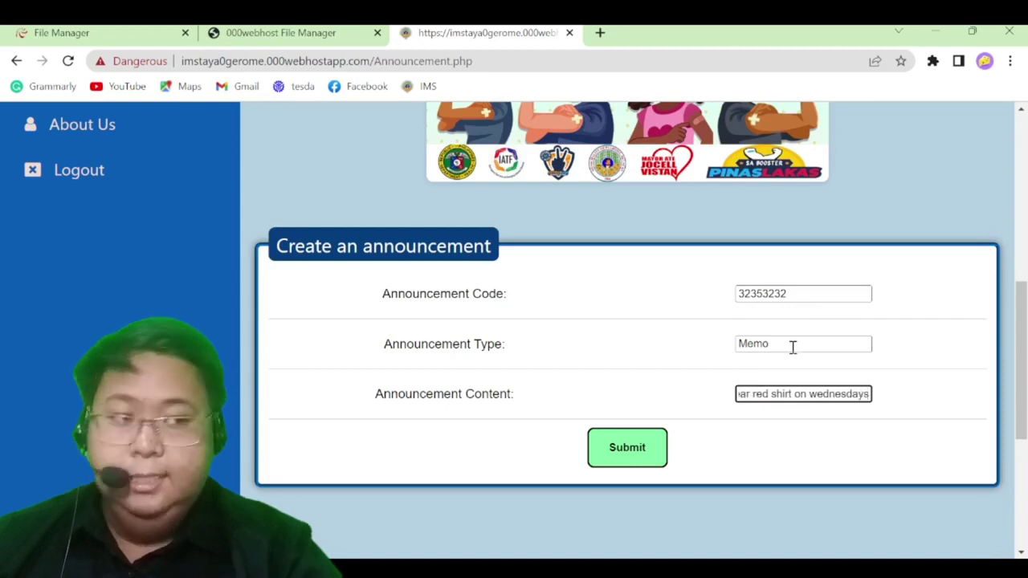
scroll(789, 350, "down", 1)
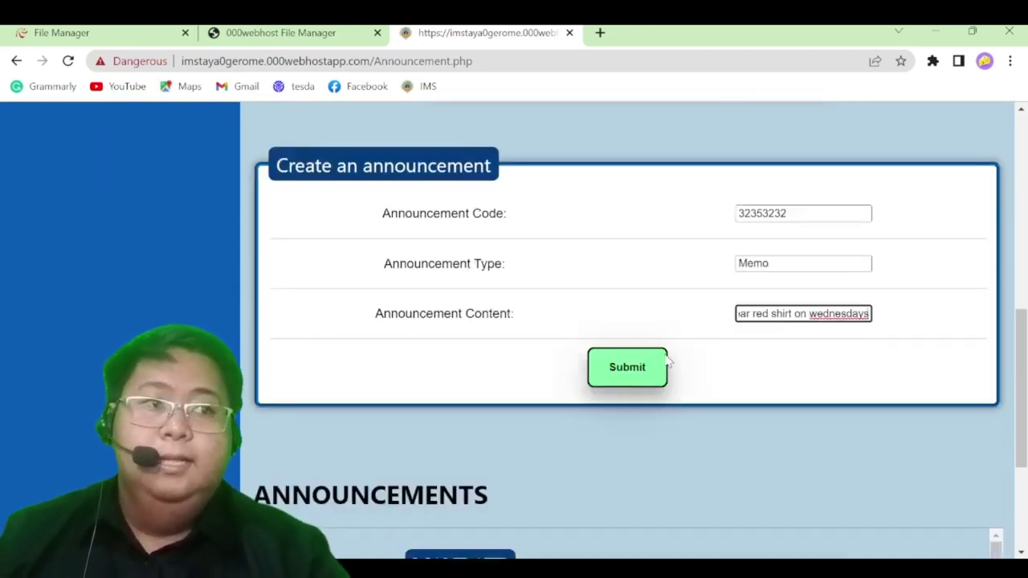
Submit the Memo announcement, acknowledge the New Announcement Posted alert, and scroll the Announcements list
left_click(641, 367)
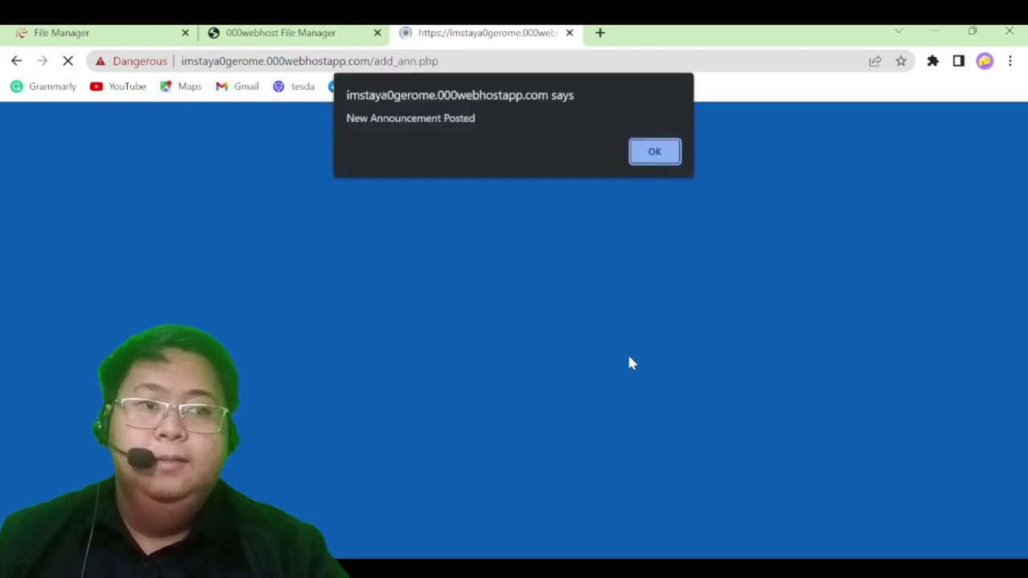
left_click(656, 152)
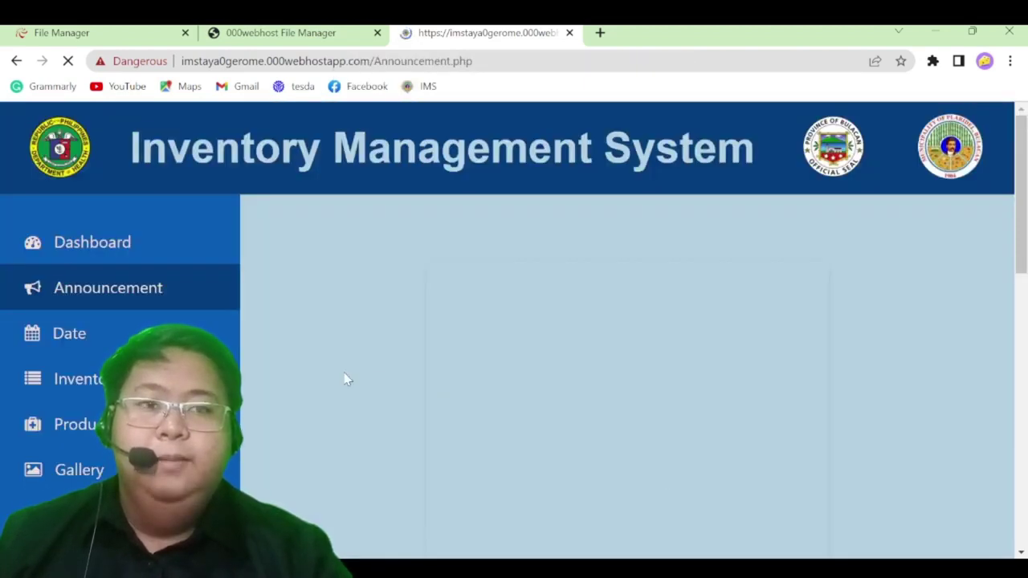
scroll(385, 376, "down", 3)
scroll(385, 375, "down", 5)
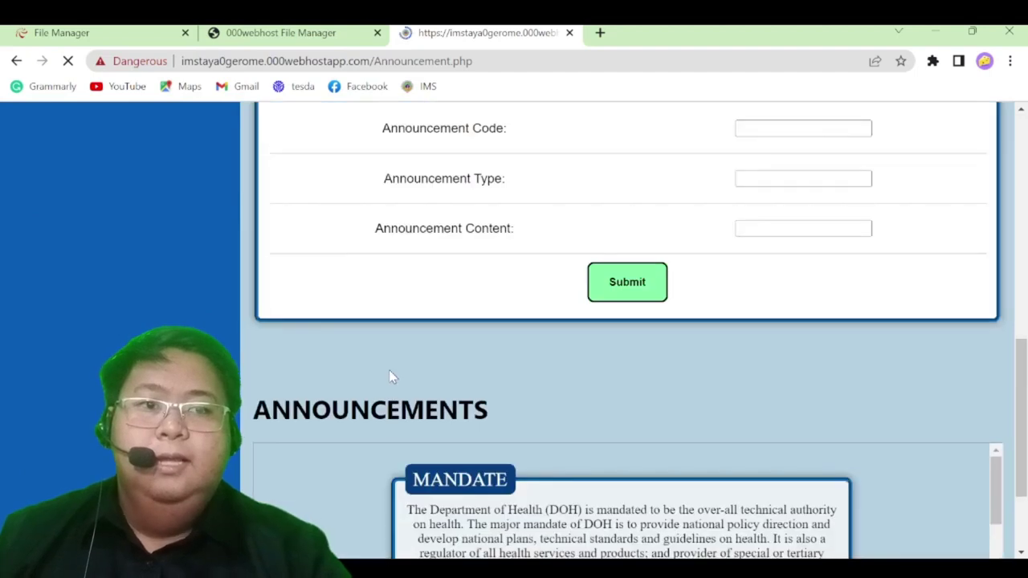
scroll(389, 374, "down", 2)
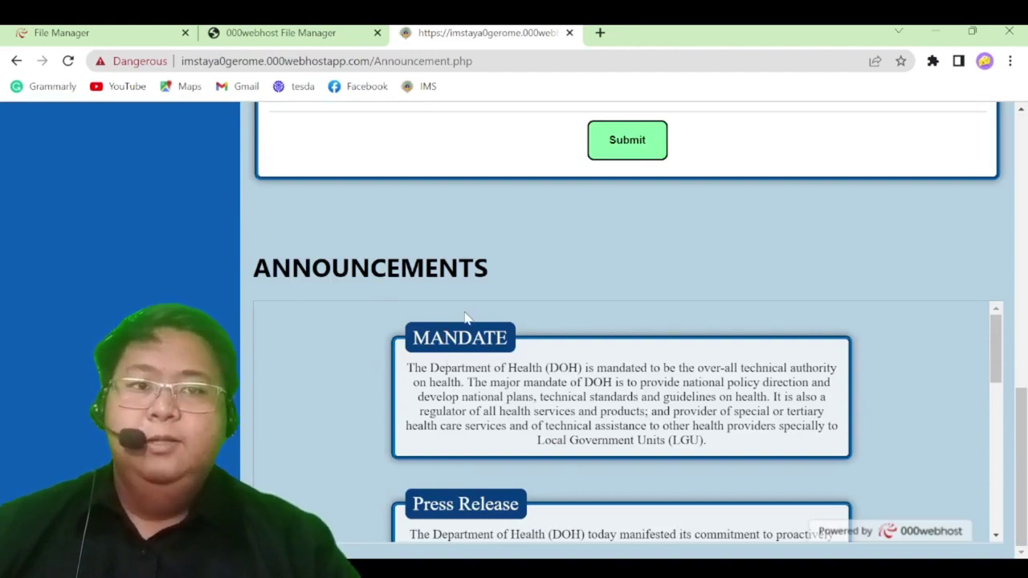
scroll(465, 316, "down", 2)
scroll(450, 360, "up", 2)
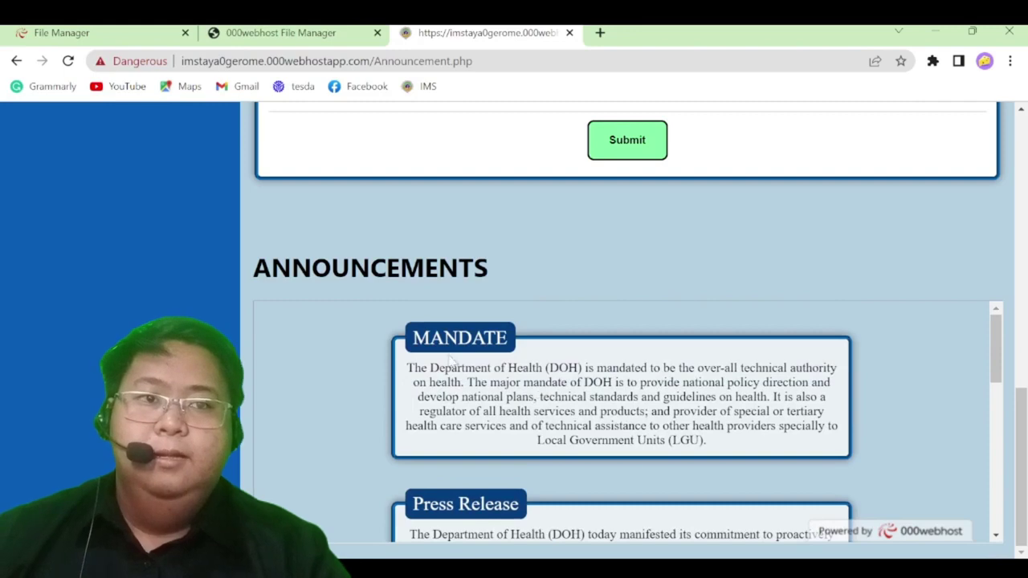
Highlight the MANDATE heading and scroll to the new Memo card following it
left_click_drag(413, 338, 510, 339)
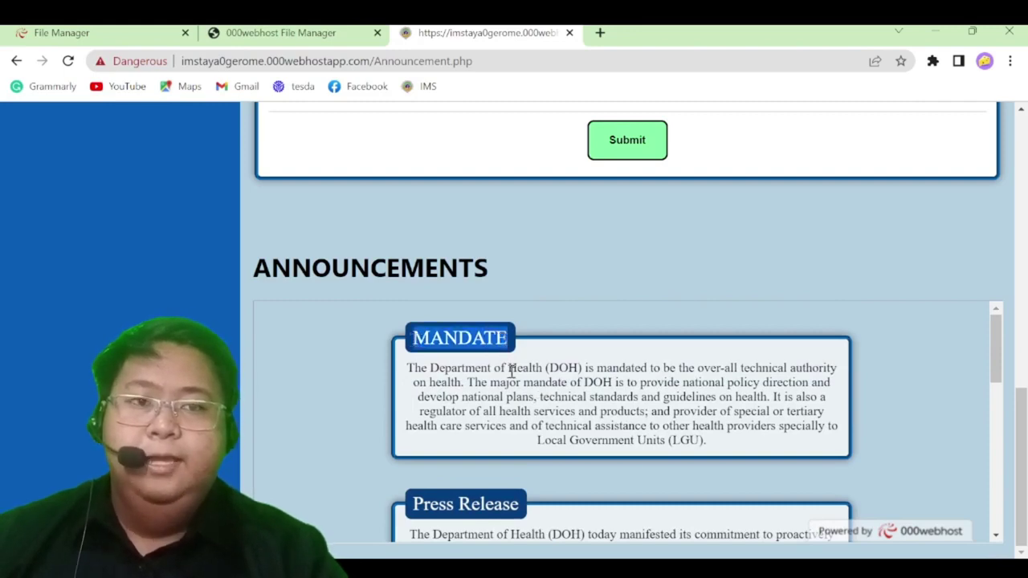
scroll(511, 372, "down", 6)
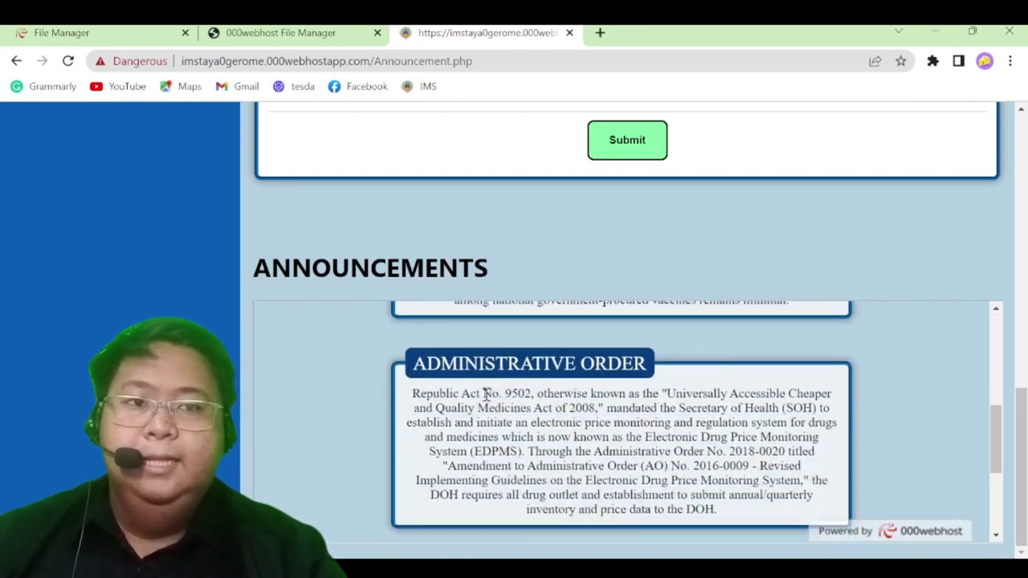
scroll(486, 394, "down", 5)
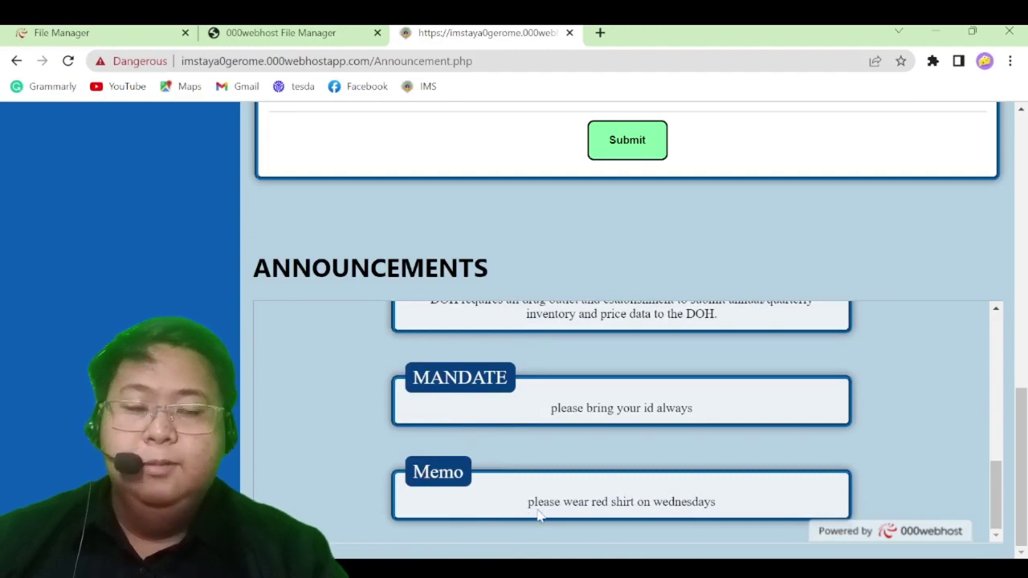
scroll(538, 514, "up", 5)
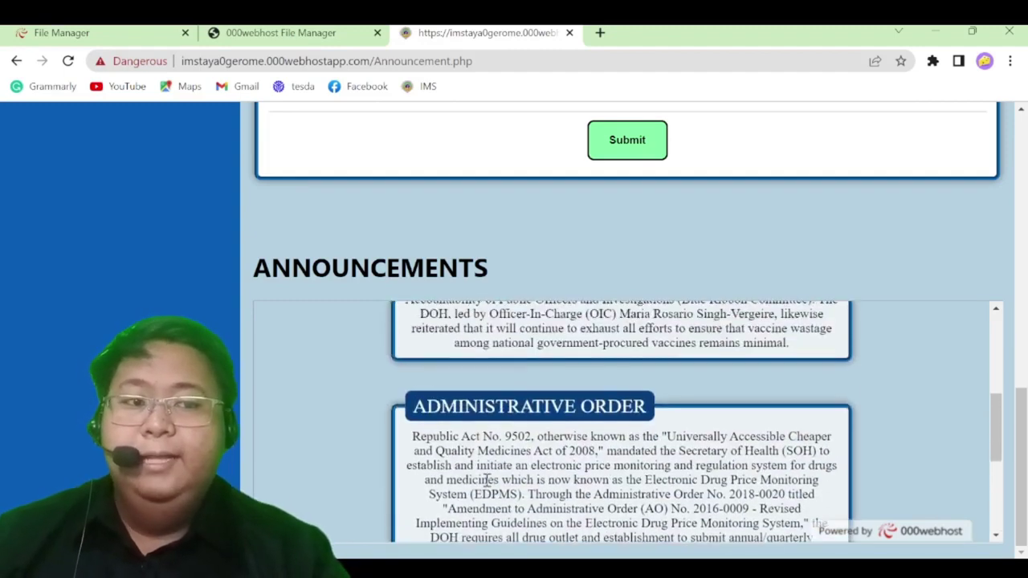
scroll(337, 498, "up", 3)
scroll(337, 498, "up", 10)
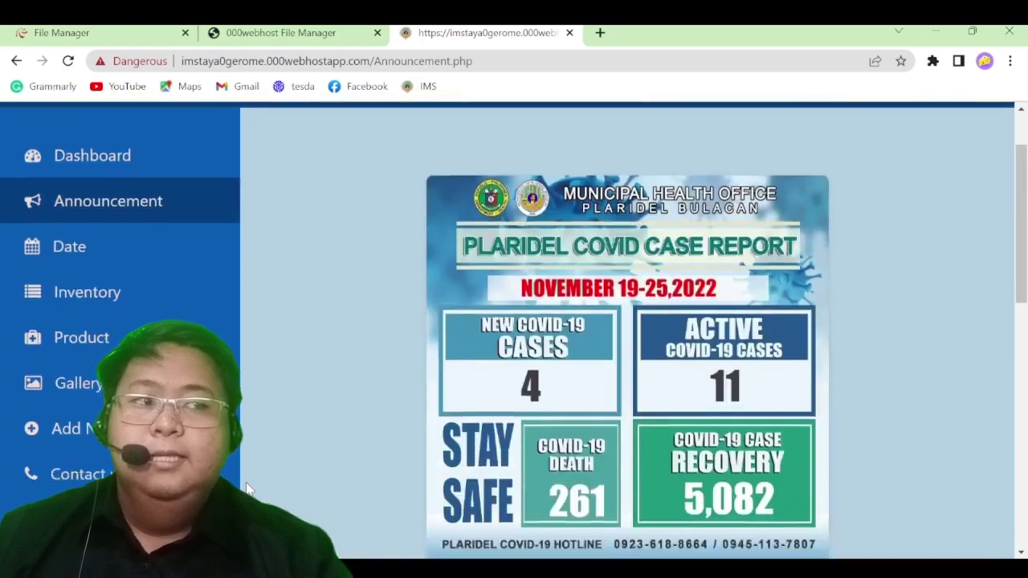
scroll(253, 478, "down", 3)
scroll(312, 301, "up", 2)
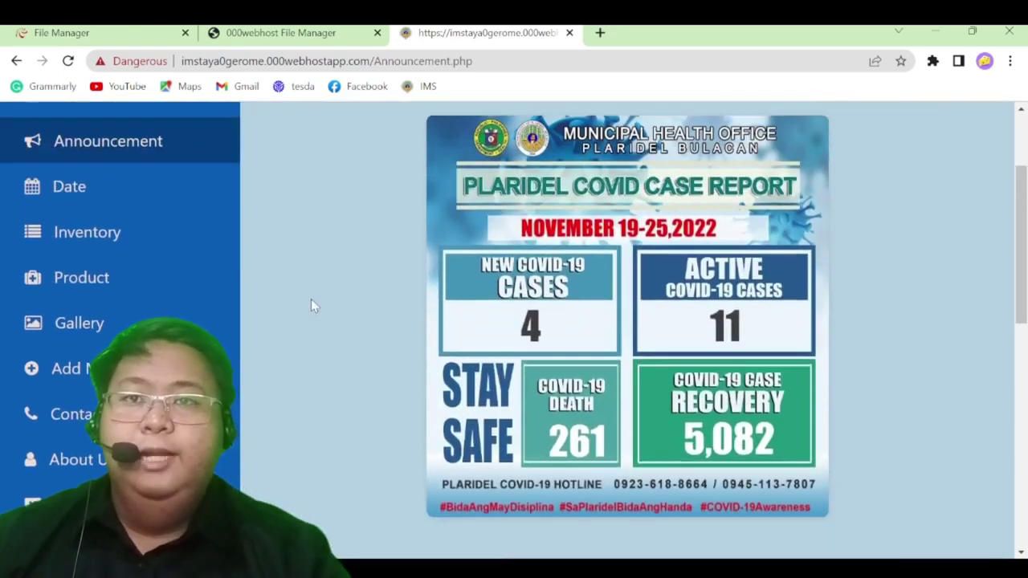
Visit the Add a Date page, then reload from the address bar to reach the Inventory page
left_click(145, 195)
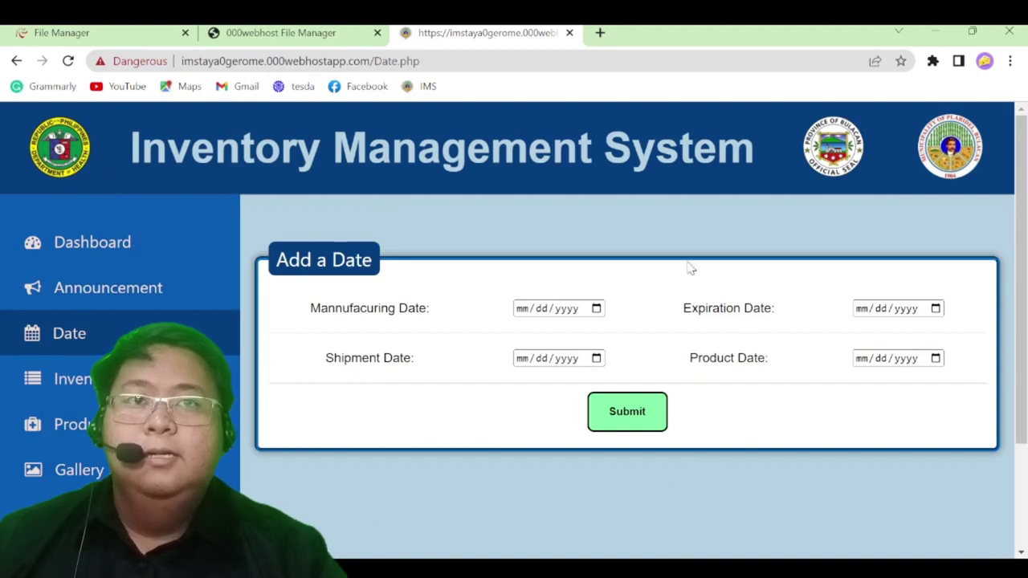
left_click(430, 70)
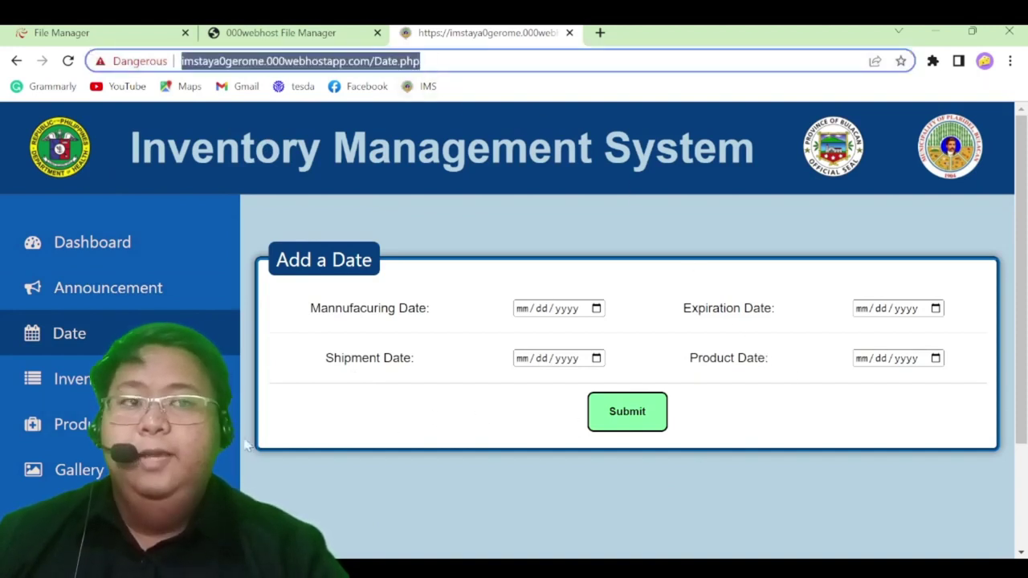
scroll(248, 446, "down", 3)
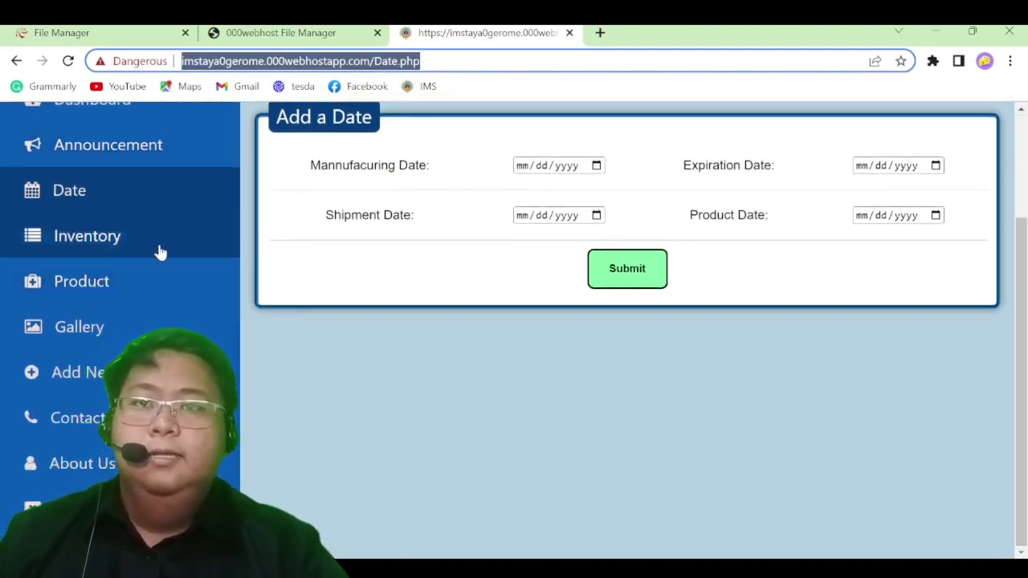
key("Return")
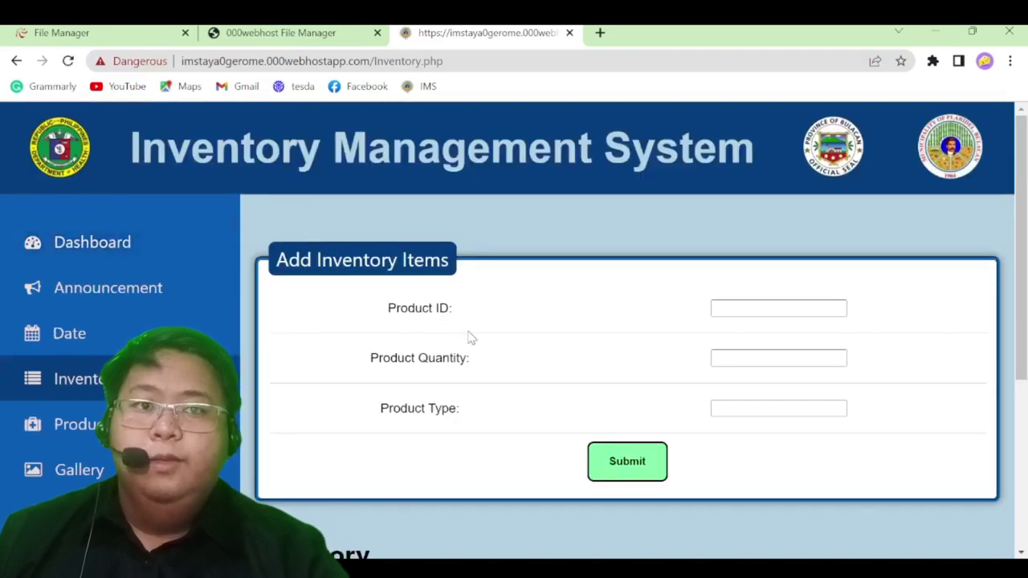
scroll(470, 337, "down", 2)
scroll(469, 340, "up", 2)
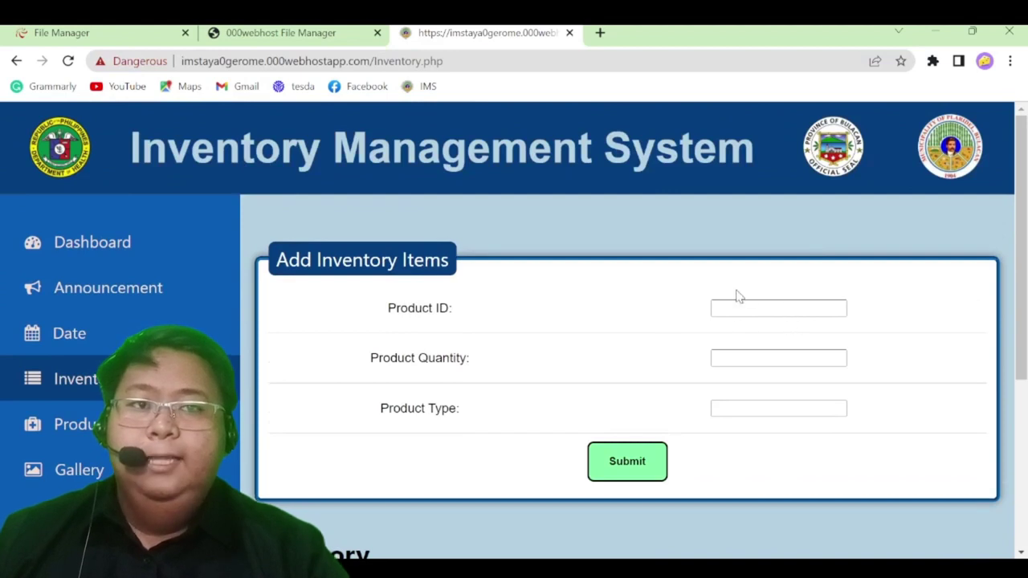
left_click_drag(367, 358, 485, 364)
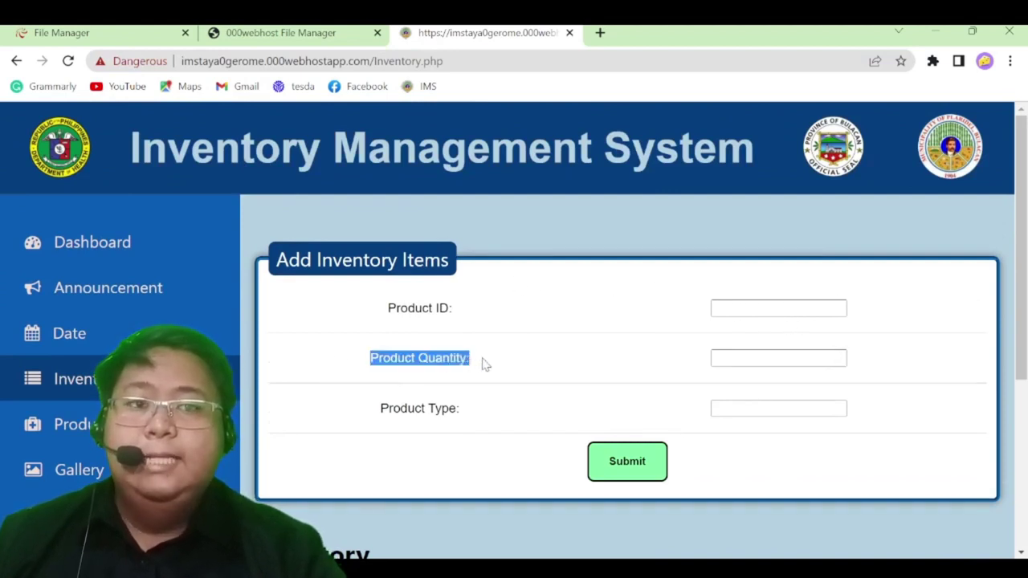
scroll(276, 367, "down", 1)
scroll(289, 372, "up", 1)
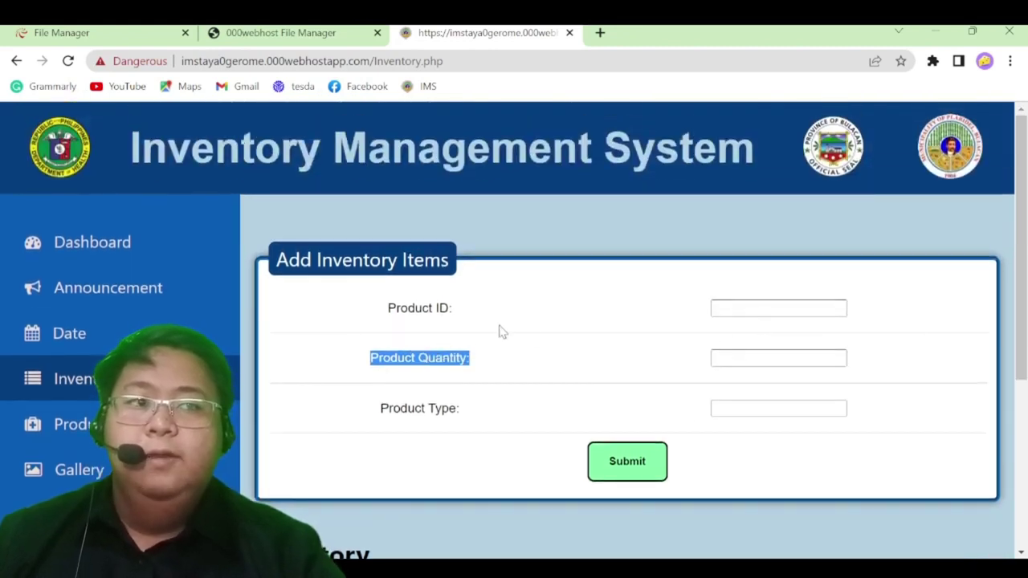
left_click_drag(388, 310, 551, 312)
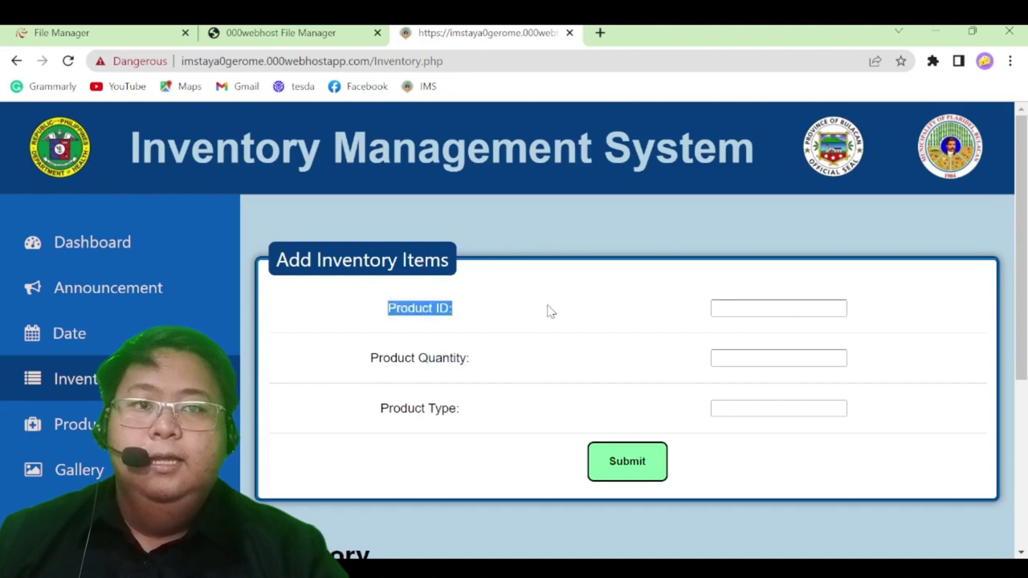
left_click(732, 306)
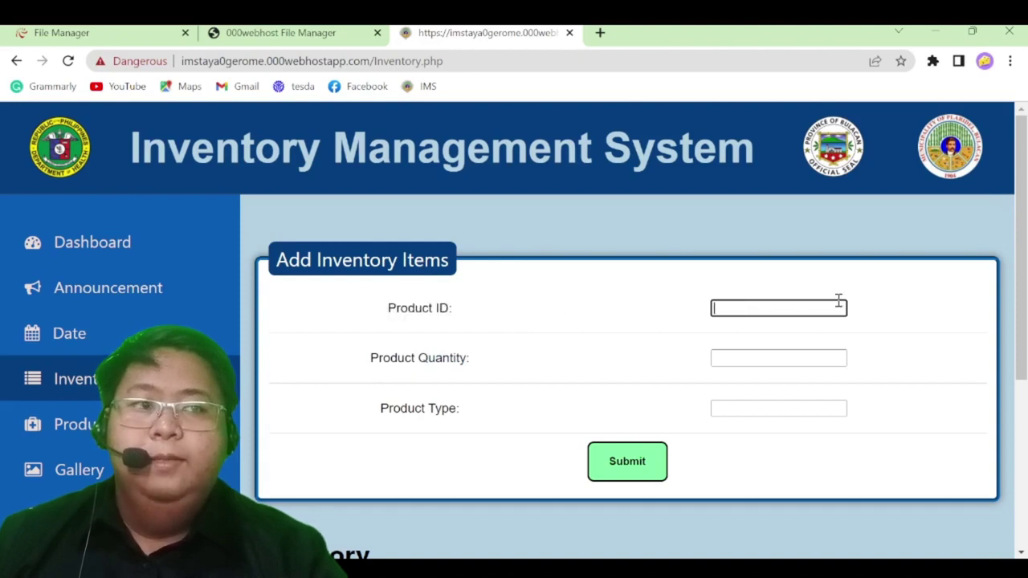
left_click(432, 359)
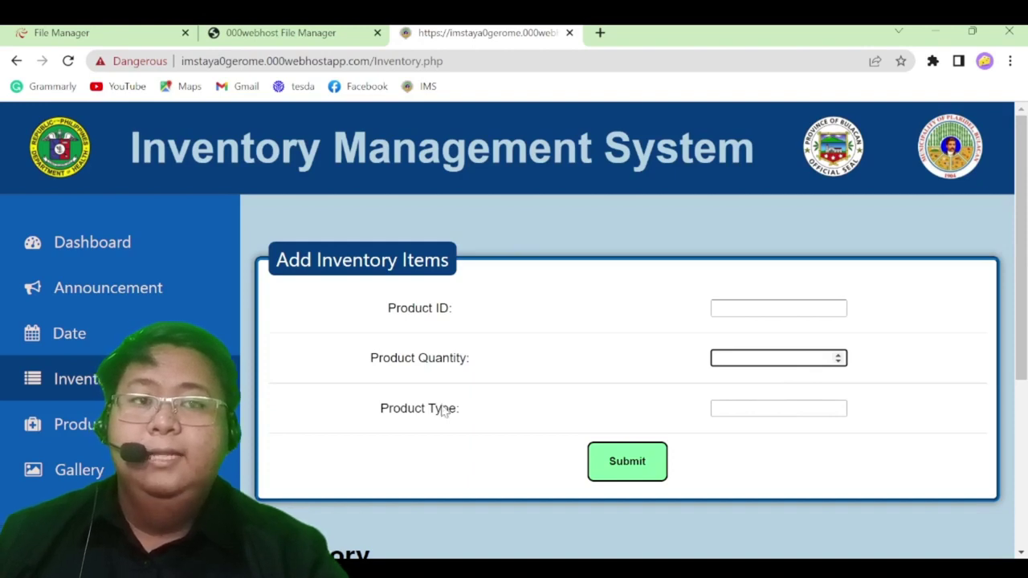
left_click_drag(376, 412, 514, 406)
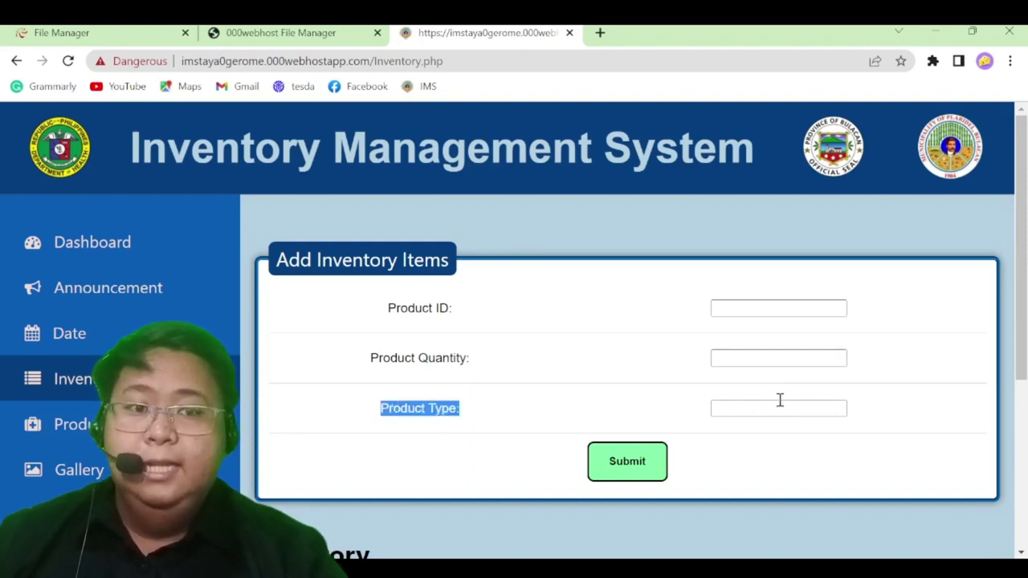
scroll(771, 429, "down", 3)
scroll(771, 429, "up", 1)
scroll(772, 429, "up", 1)
scroll(771, 430, "down", 1)
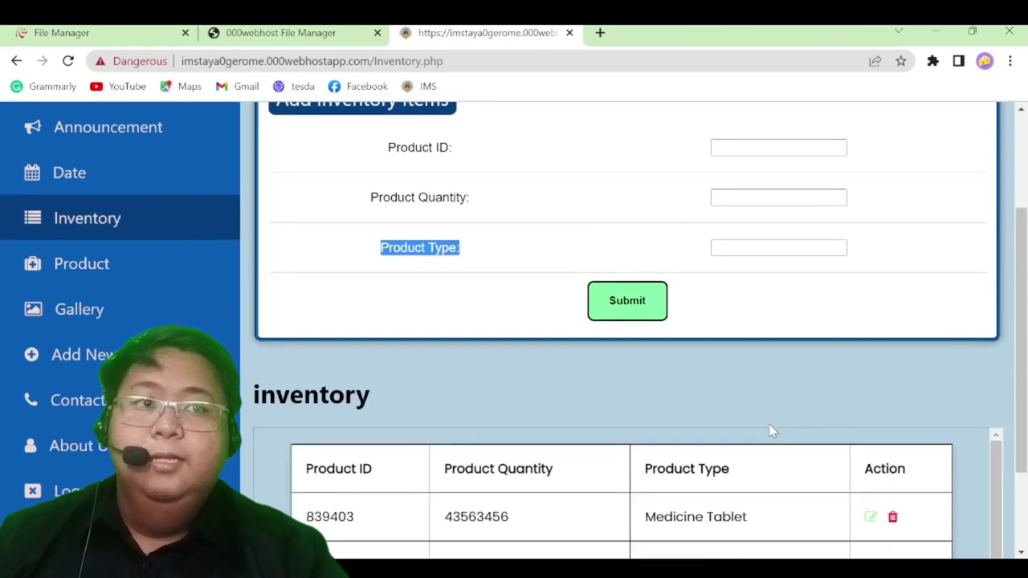
scroll(770, 431, "up", 2)
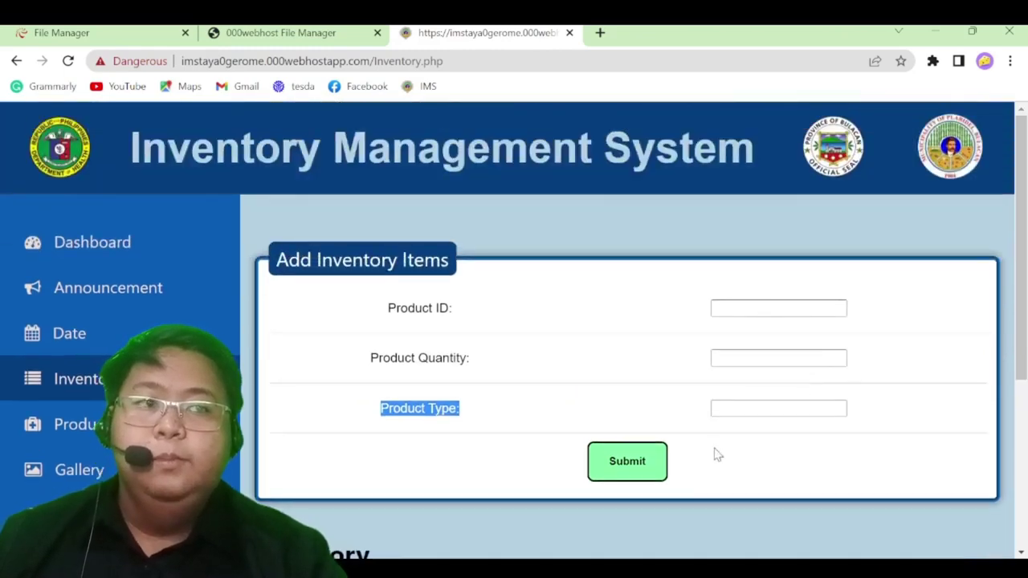
scroll(718, 454, "down", 2)
scroll(587, 453, "down", 1)
scroll(523, 441, "up", 1)
scroll(356, 450, "down", 1)
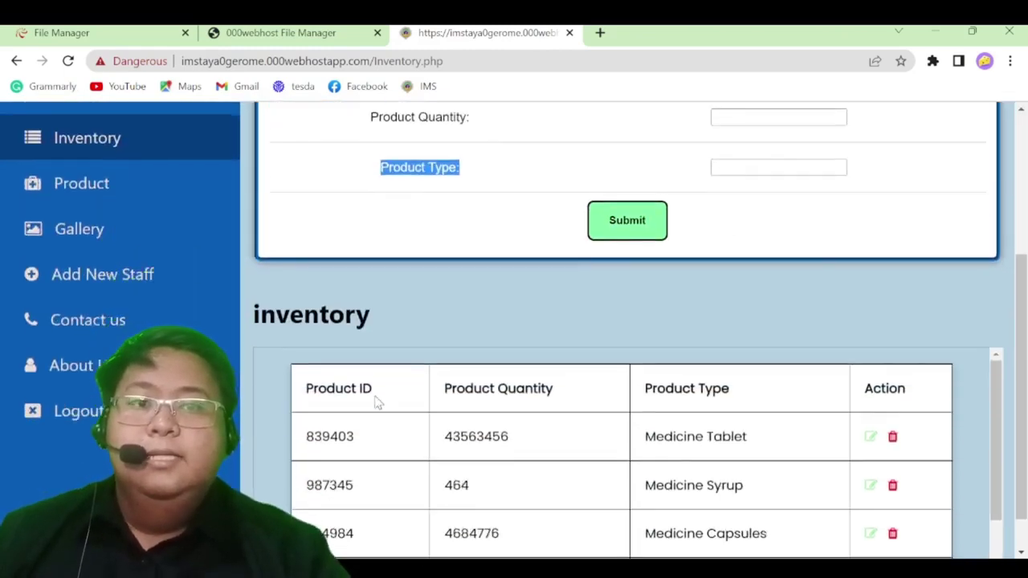
scroll(593, 237, "up", 2)
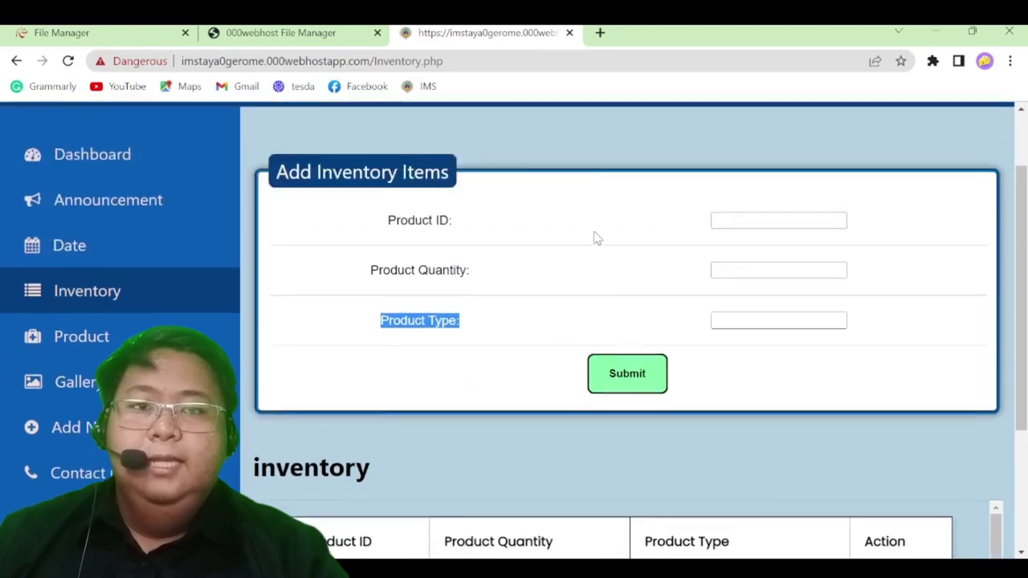
scroll(501, 340, "down", 2)
scroll(390, 436, "down", 1)
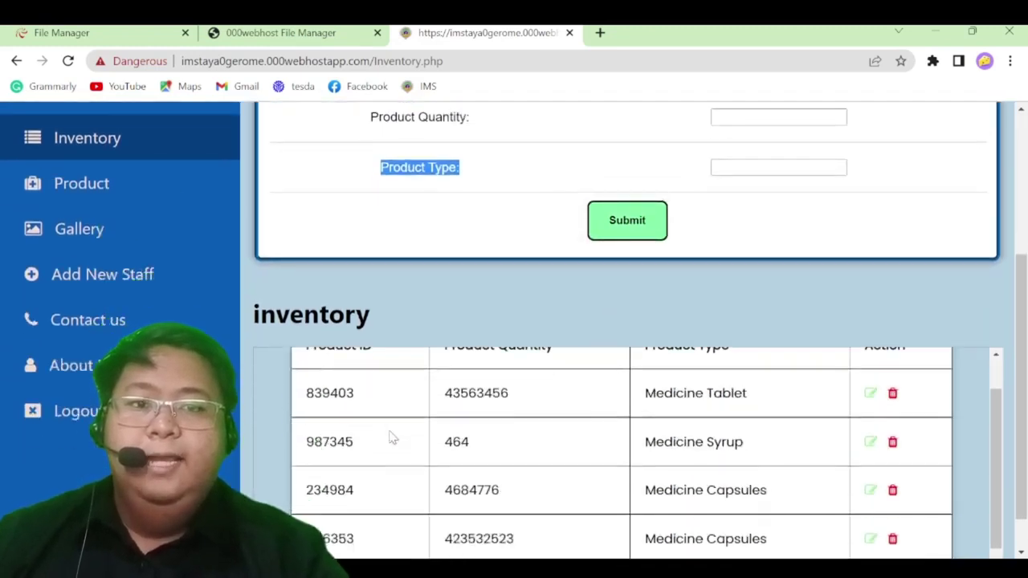
scroll(452, 447, "up", 1)
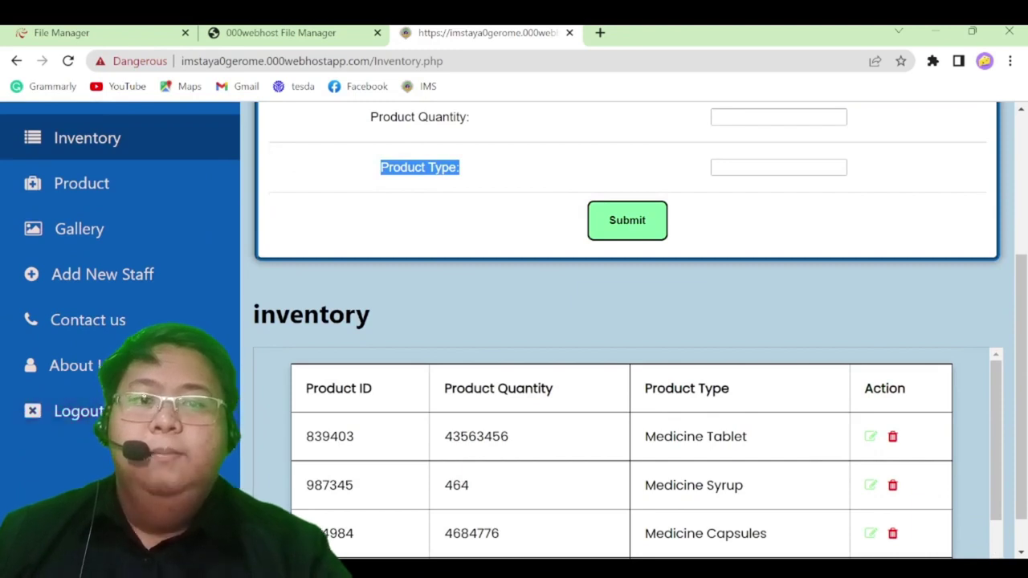
scroll(354, 471, "down", 1)
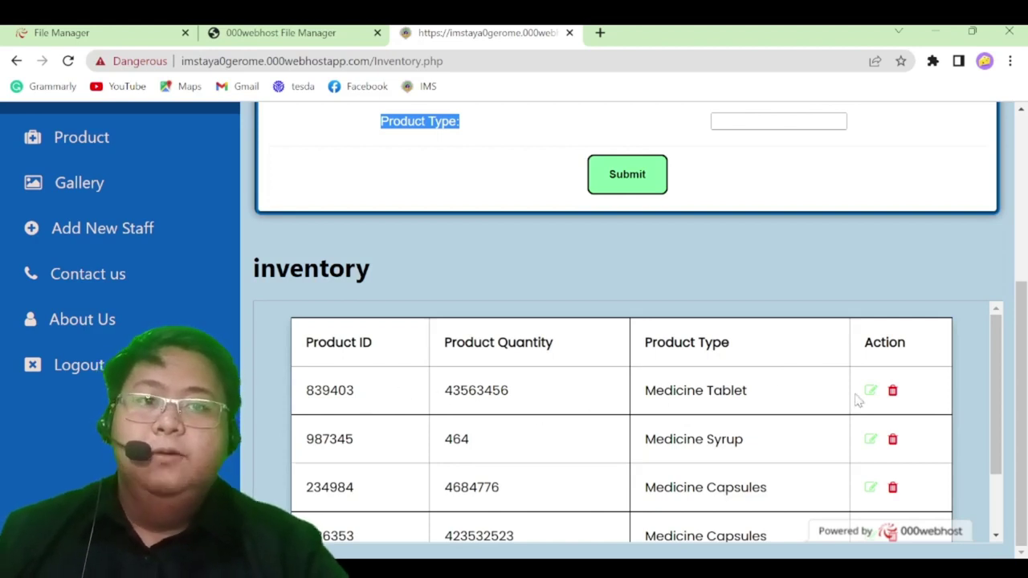
scroll(863, 401, "down", 2)
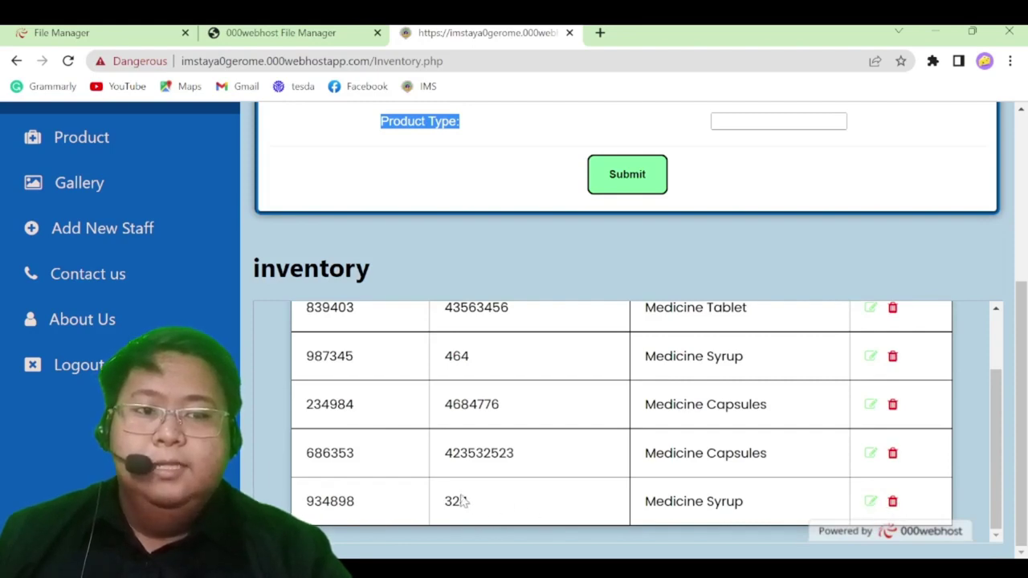
scroll(367, 489, "up", 5)
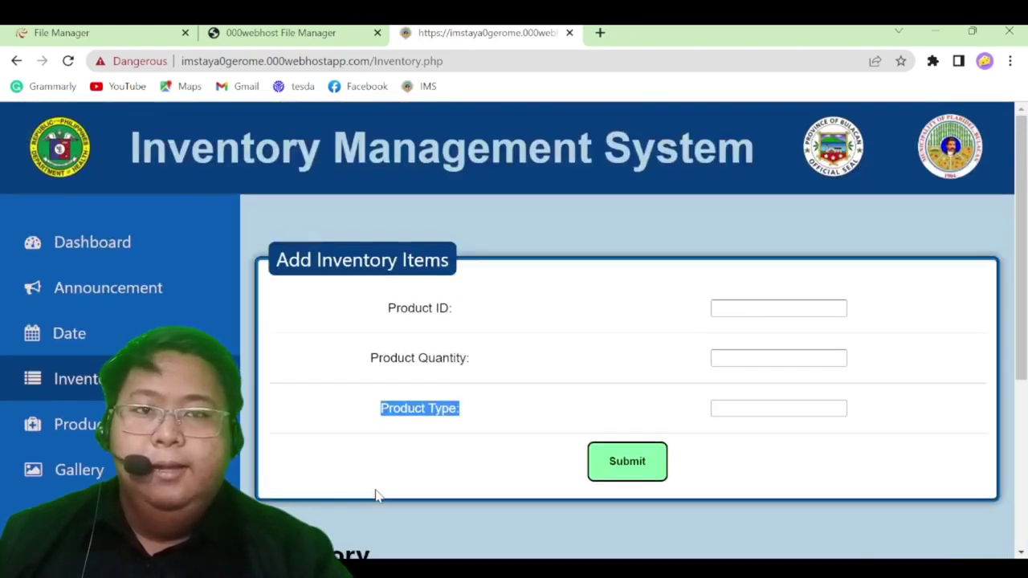
scroll(374, 491, "down", 4)
scroll(382, 496, "down", 1)
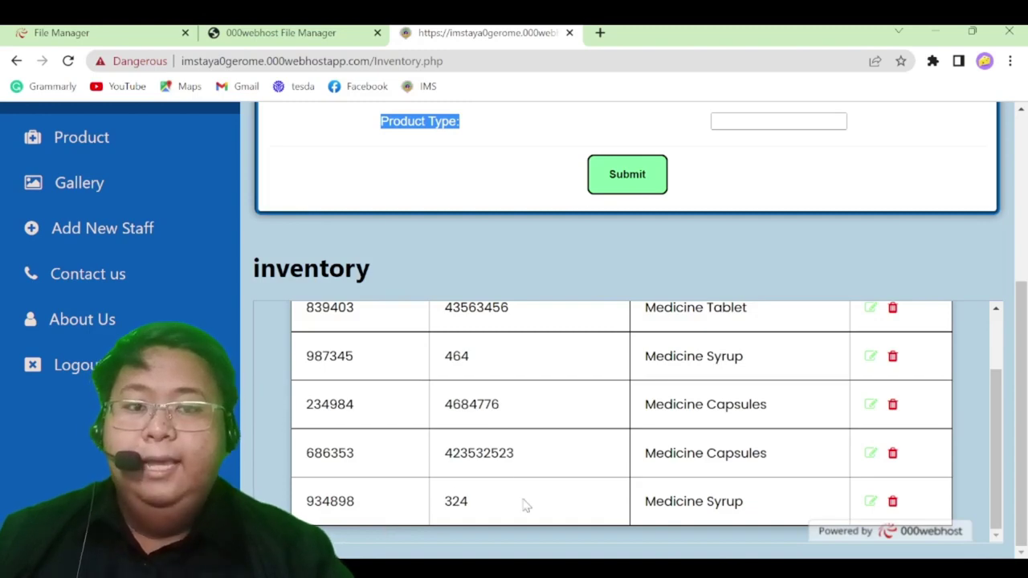
scroll(463, 477, "up", 5)
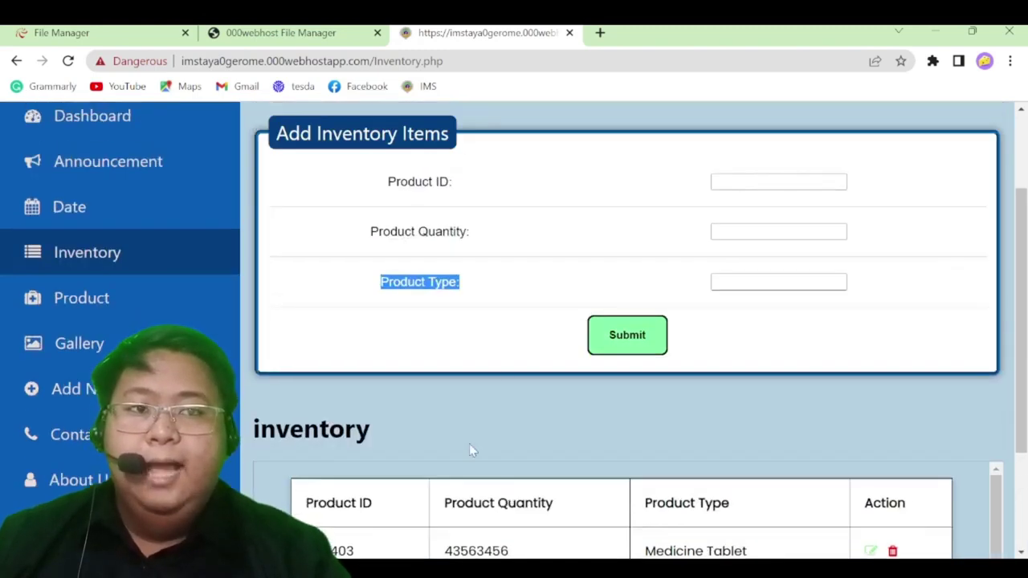
scroll(471, 453, "down", 2)
scroll(530, 362, "down", 2)
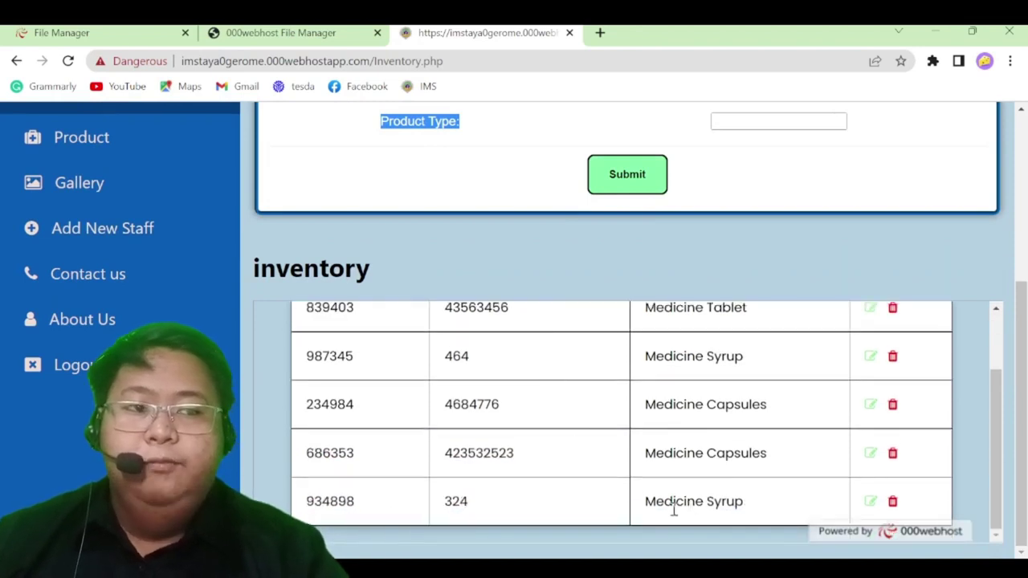
Edit inventory record 934898 with ID 934898, quantity 1 and type Medicine Syrup
left_click(873, 504)
left_click(707, 369)
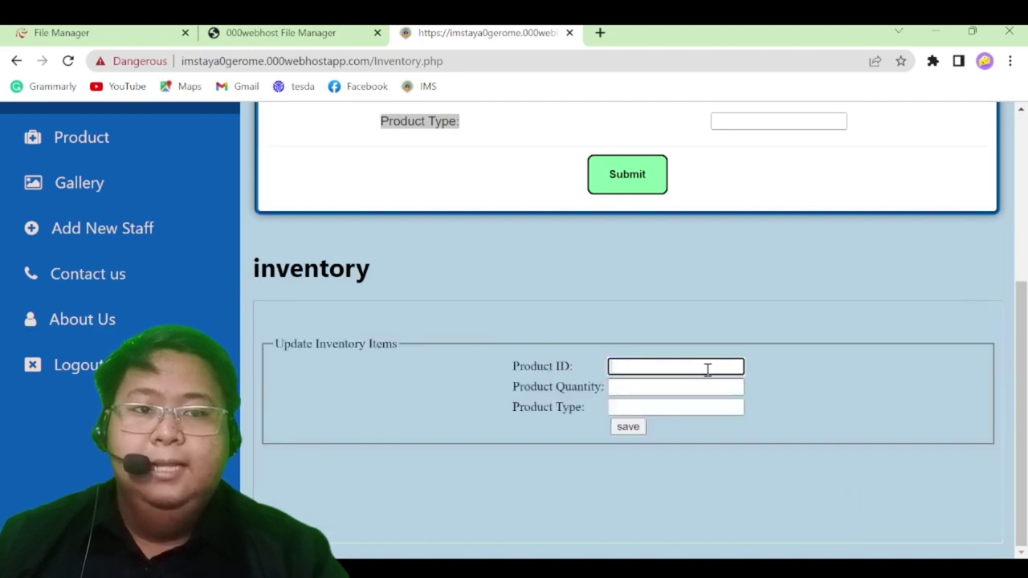
type("92")
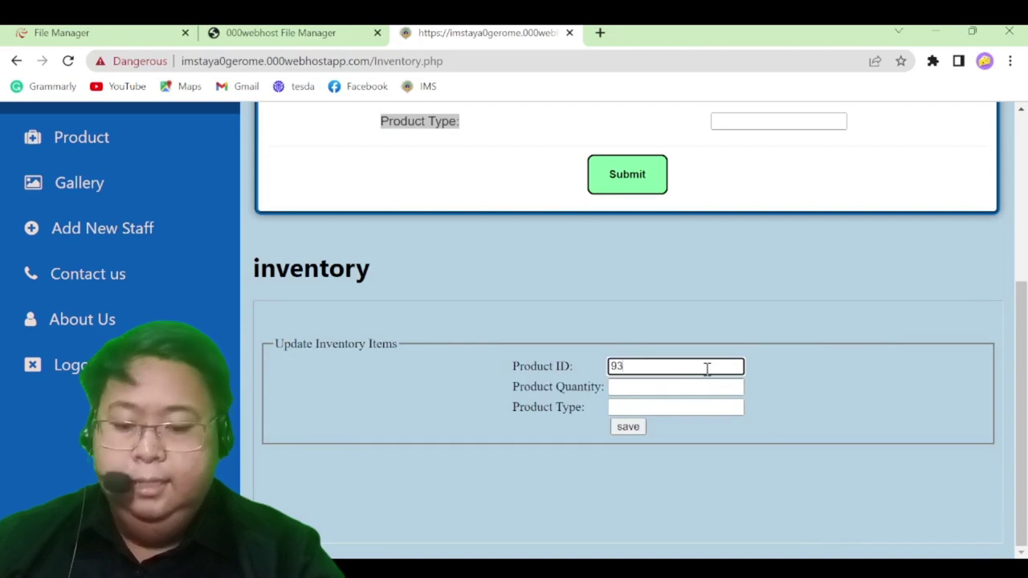
type("4898")
left_click(686, 386)
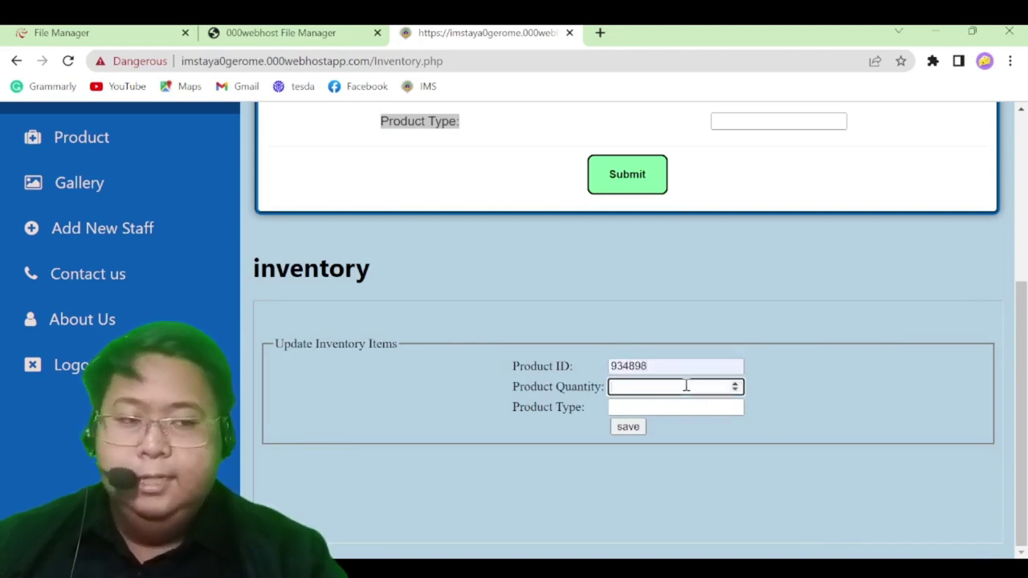
type("1")
left_click(636, 413)
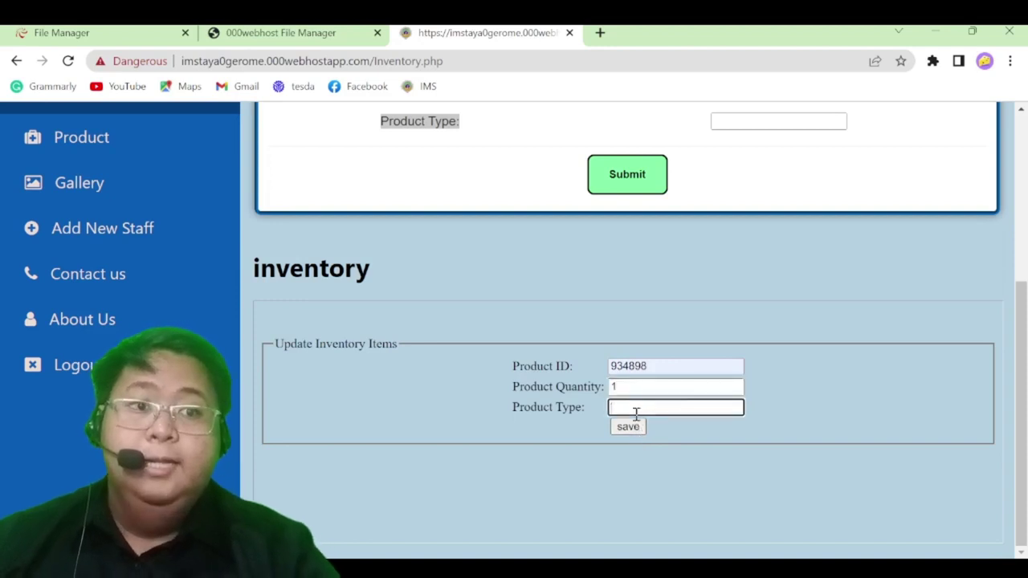
left_click(666, 472)
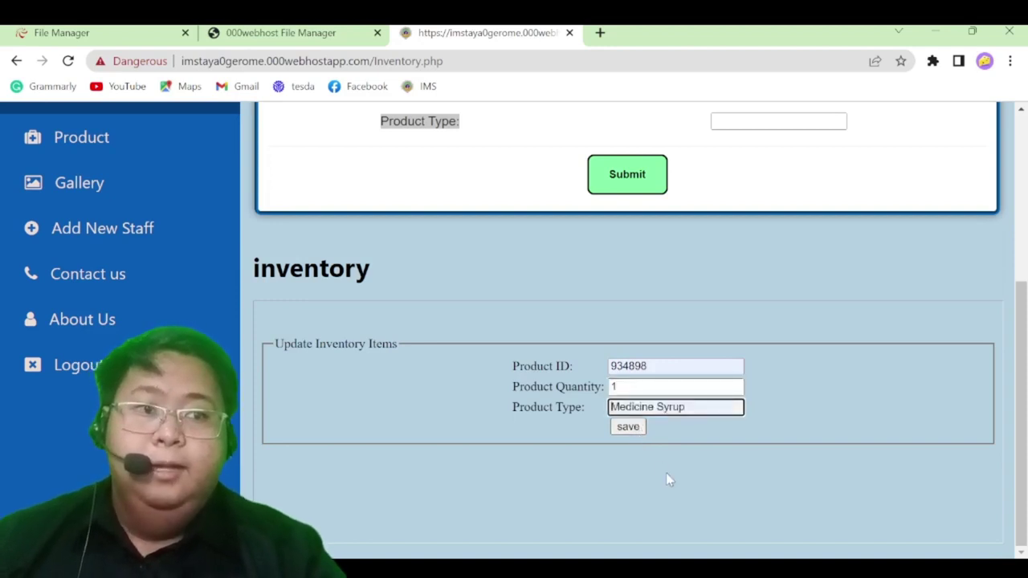
Save the edit, dismiss the confirmation, and check the table shows quantity 1
left_click(628, 431)
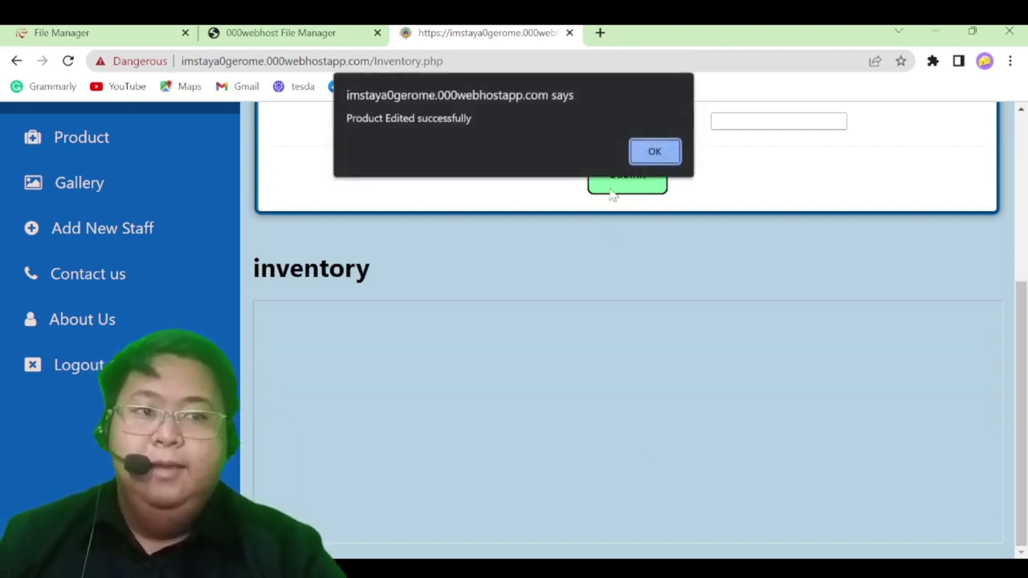
left_click(642, 151)
scroll(408, 475, "down", 3)
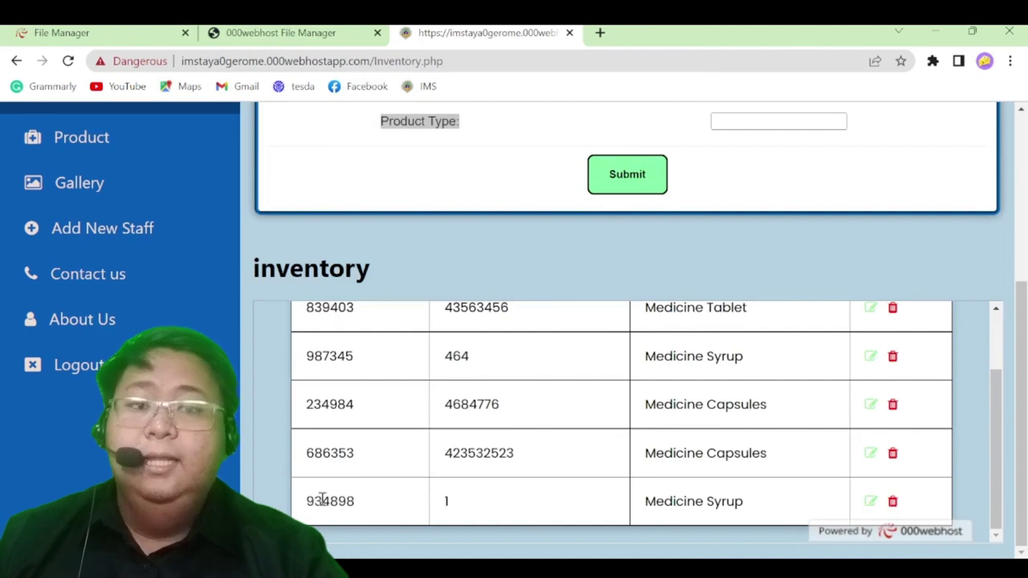
scroll(529, 496, "up", 1)
scroll(530, 496, "up", 2)
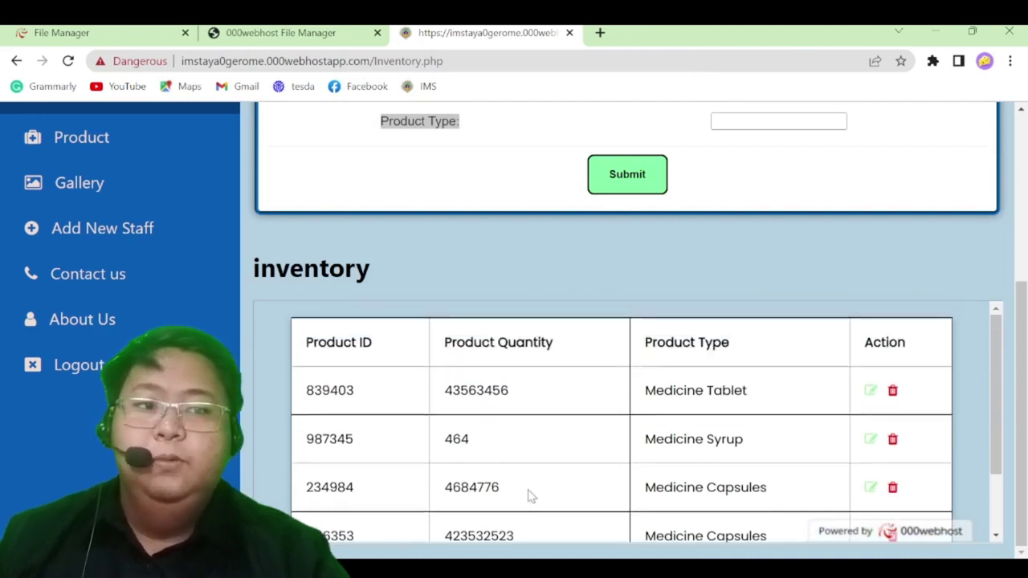
scroll(528, 493, "down", 3)
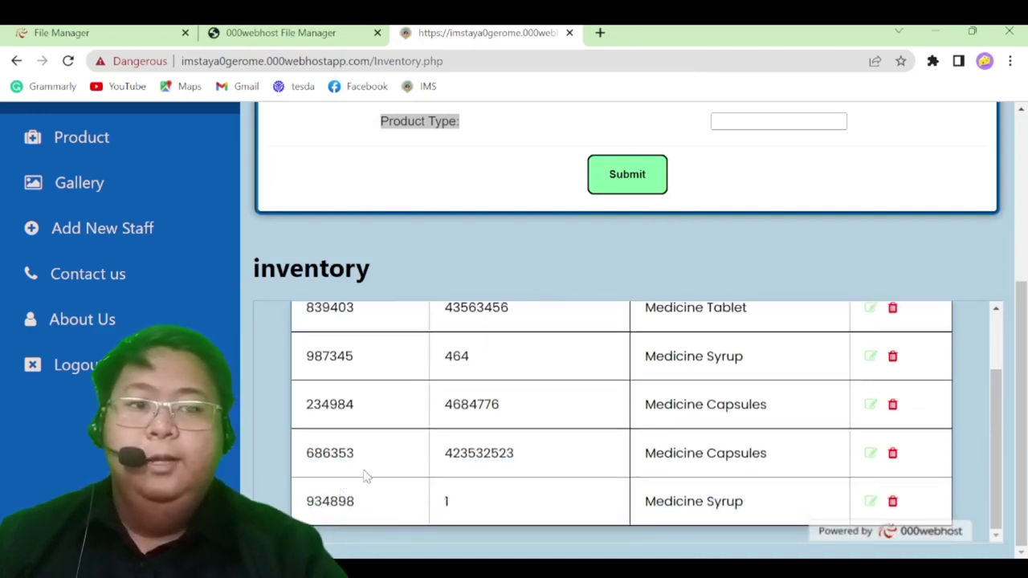
scroll(602, 522, "up", 2)
scroll(771, 515, "down", 2)
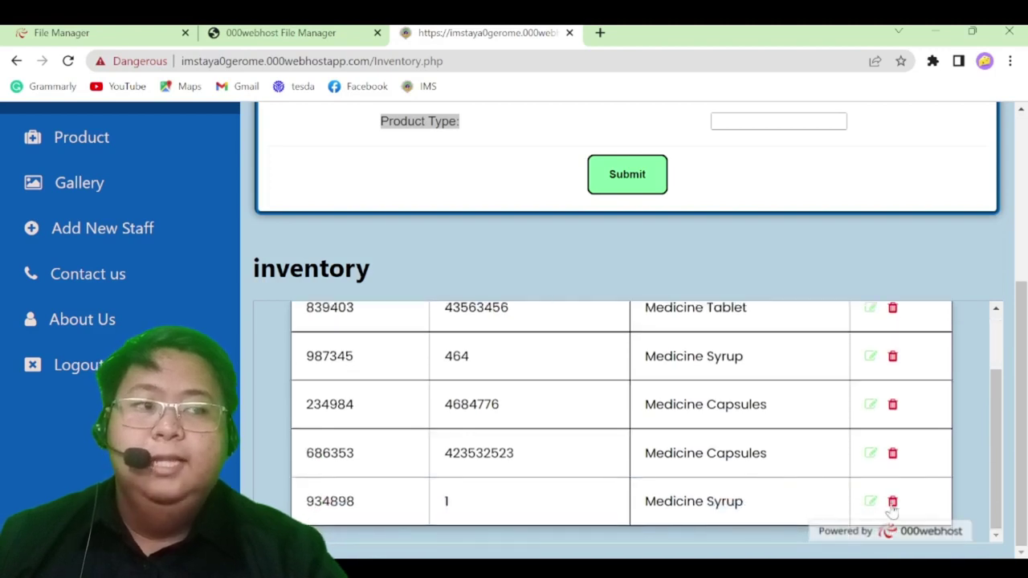
Delete inventory item 934898 and confirm, leaving four products ending with 686353 Medicine Capsules
left_click(892, 502)
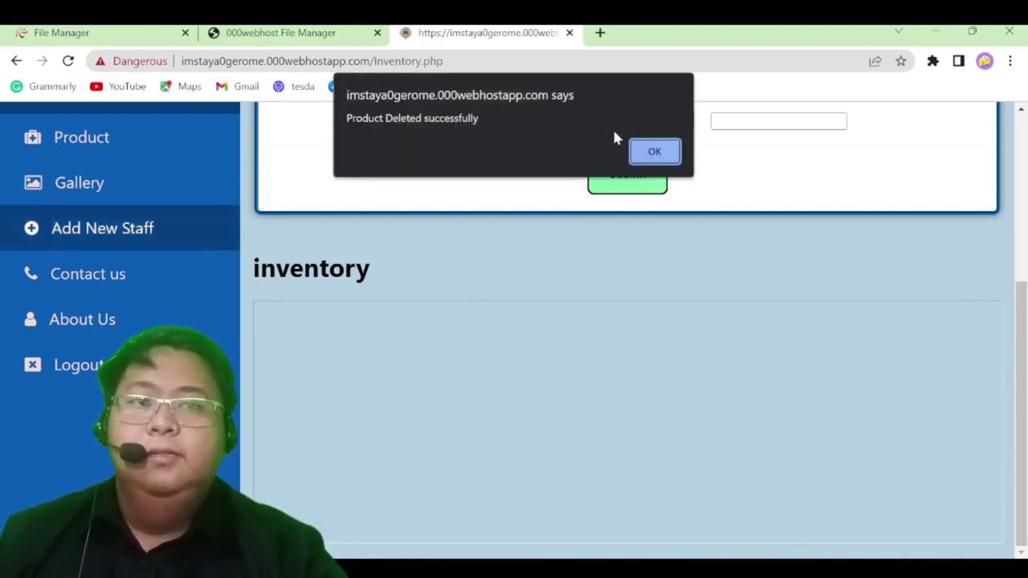
left_click(655, 154)
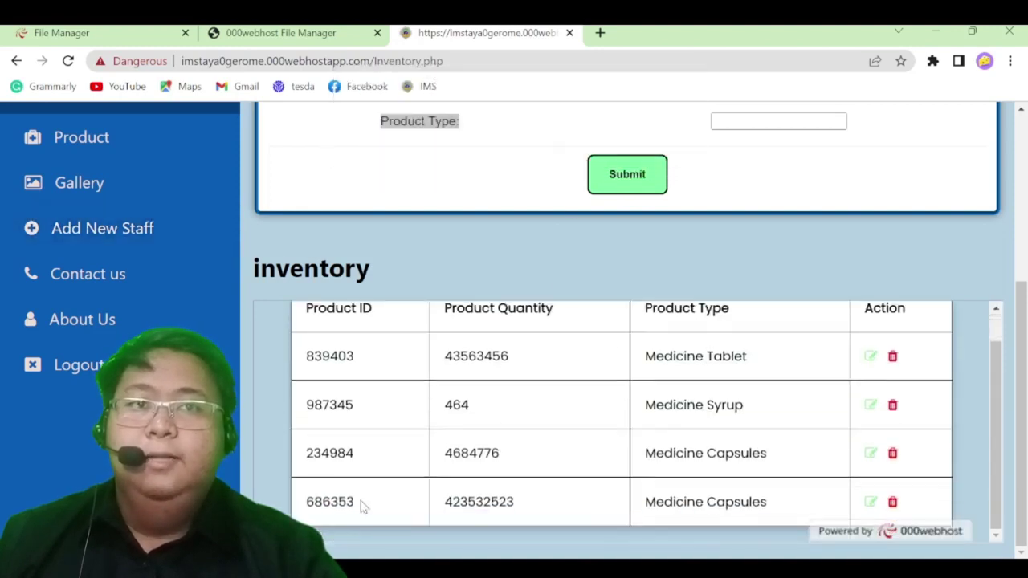
scroll(265, 434, "up", 3)
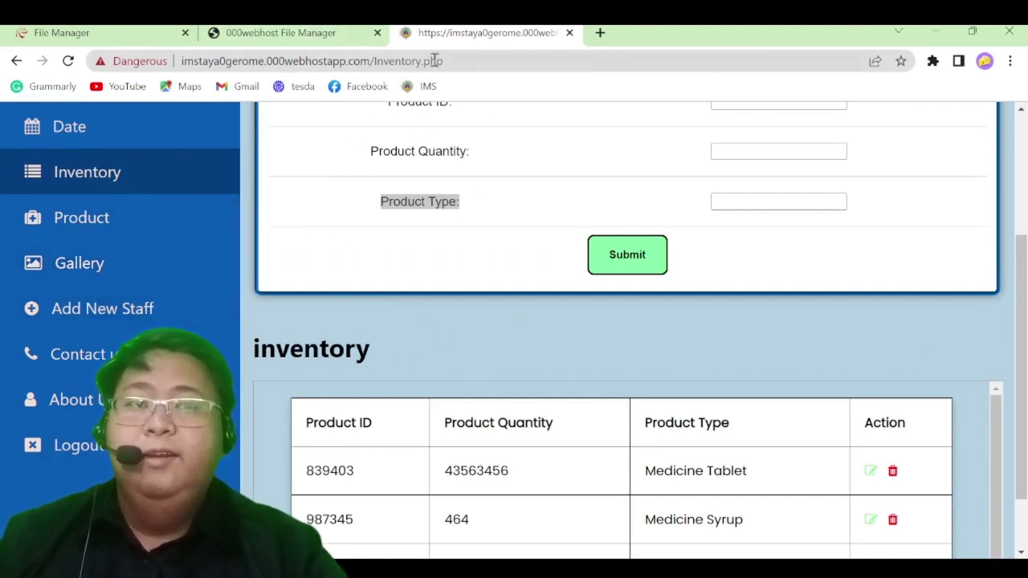
scroll(563, 305, "up", 1)
scroll(555, 337, "down", 2)
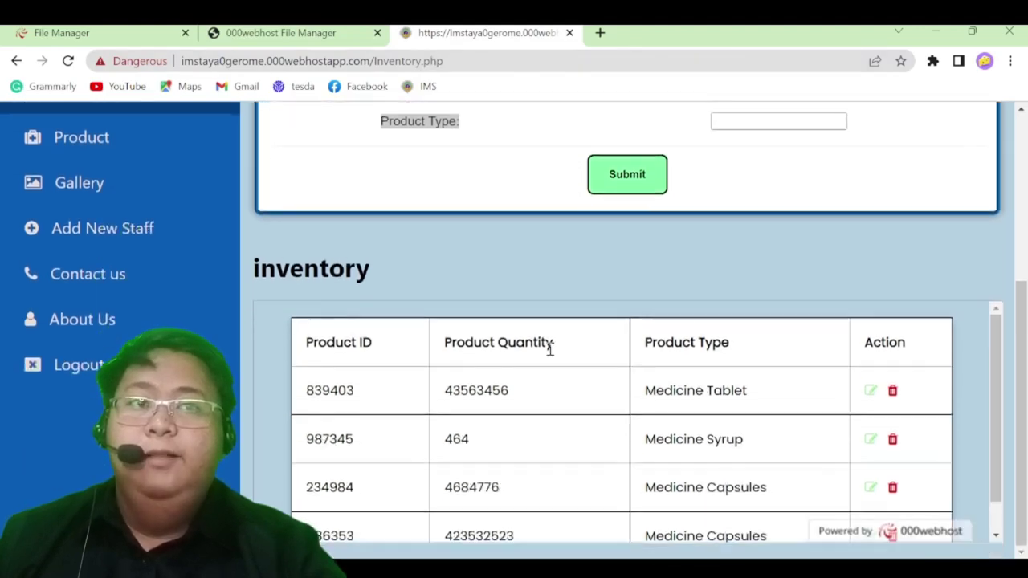
scroll(152, 241, "up", 1)
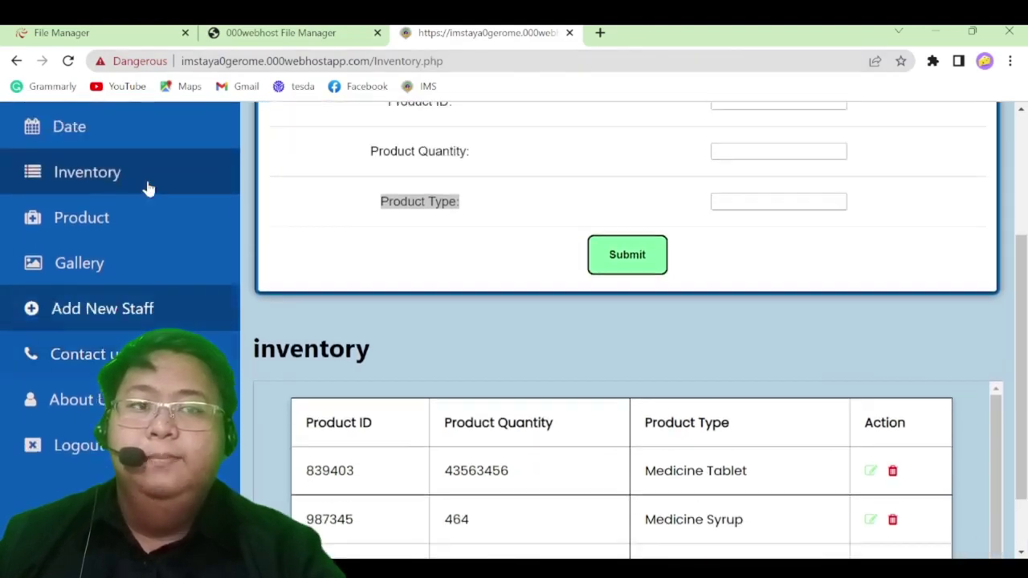
left_click(143, 227)
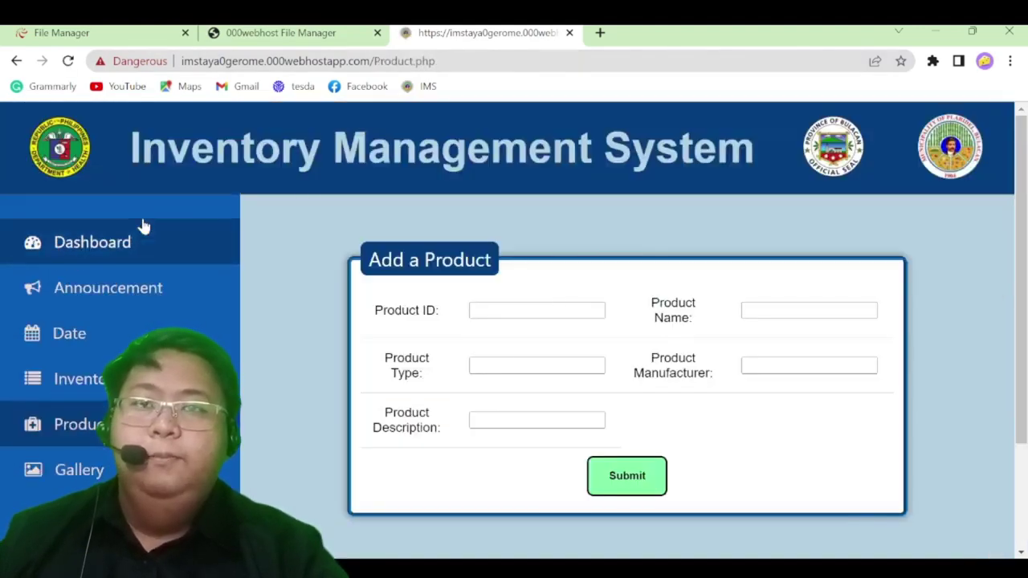
scroll(515, 362, "down", 2)
scroll(509, 407, "up", 2)
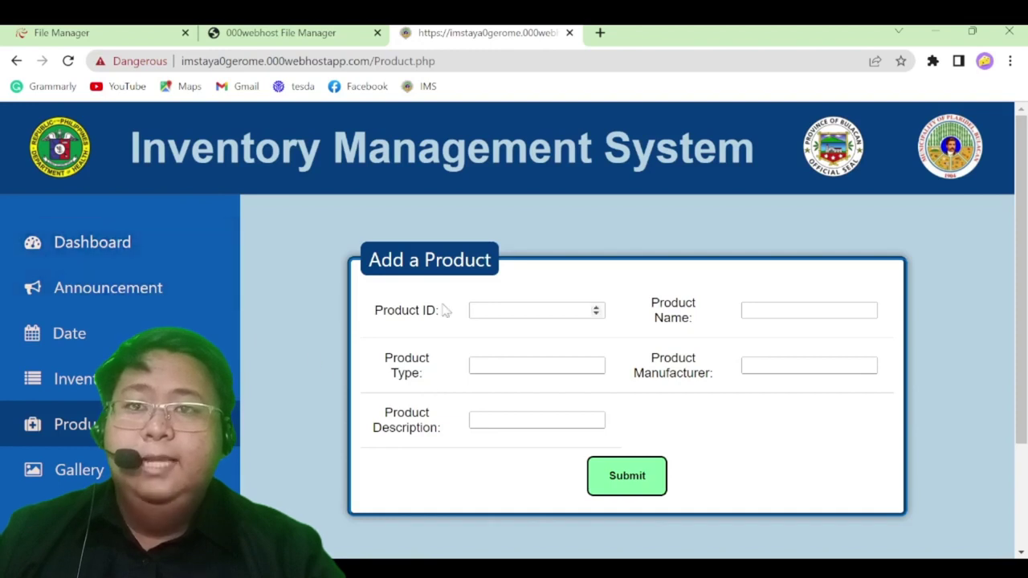
left_click(472, 304)
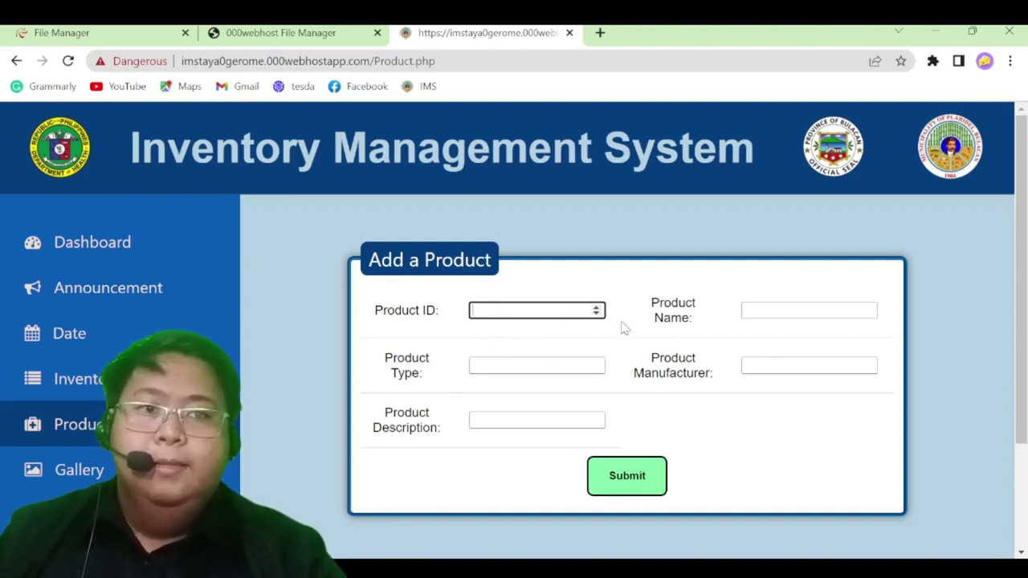
left_click(768, 305)
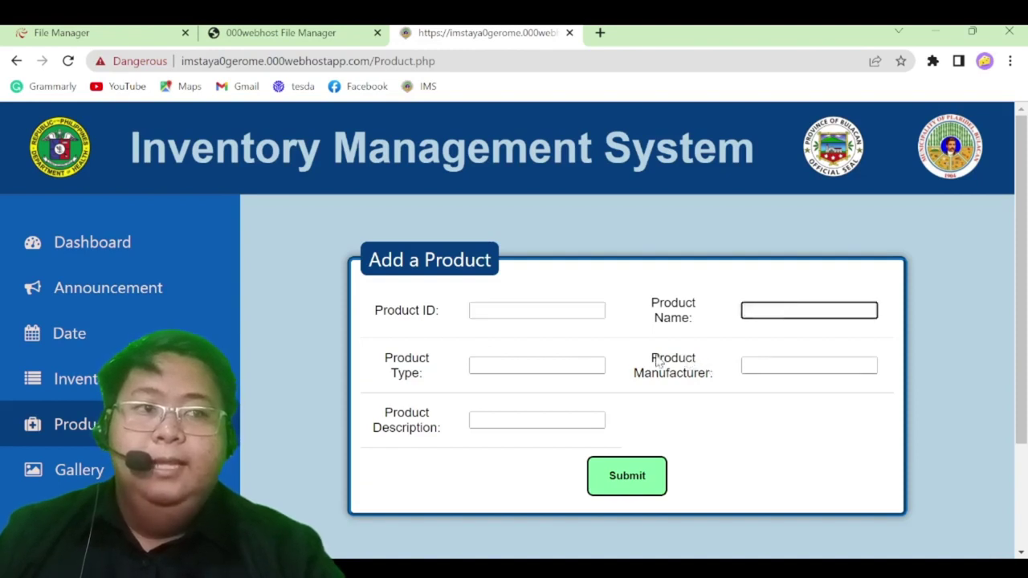
left_click(530, 367)
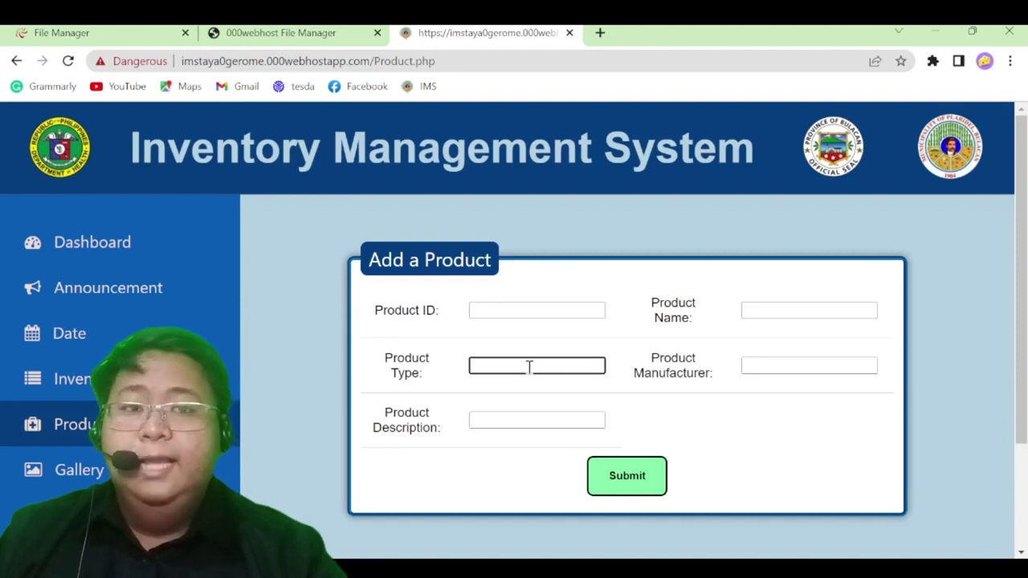
left_click(781, 361)
left_click(518, 428)
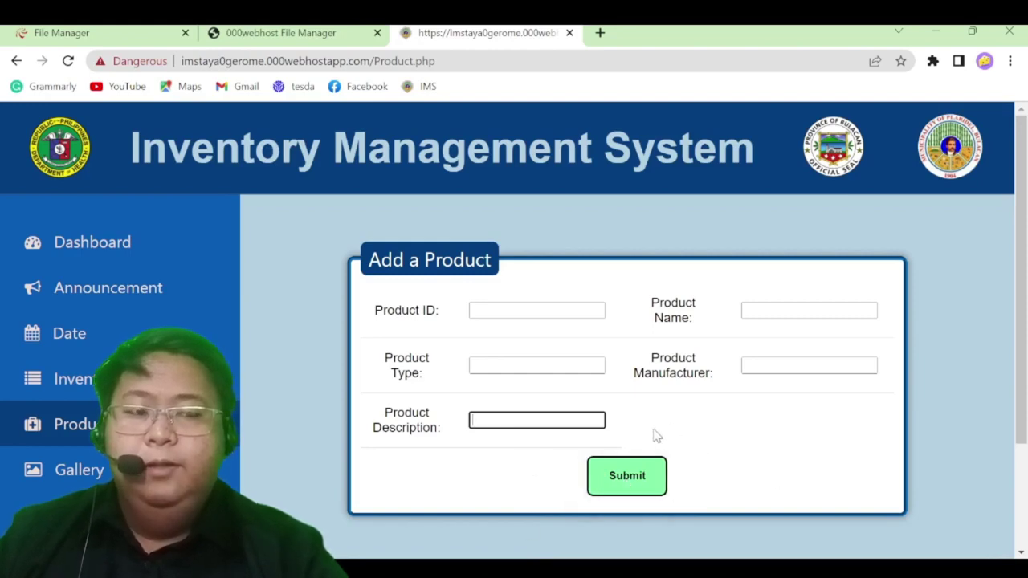
scroll(679, 450, "down", 2)
scroll(677, 482, "up", 2)
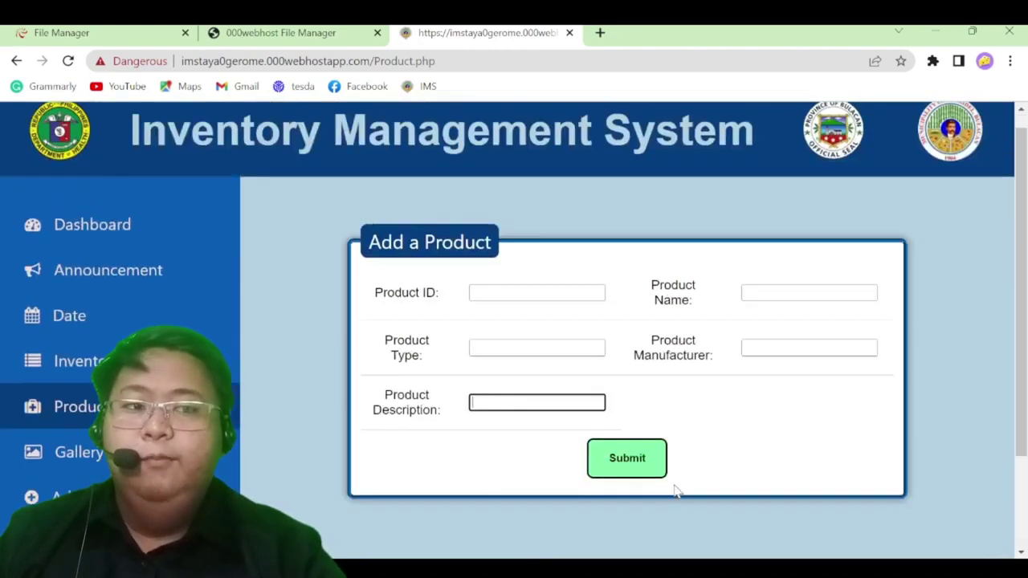
scroll(475, 461, "down", 2)
scroll(378, 397, "up", 2)
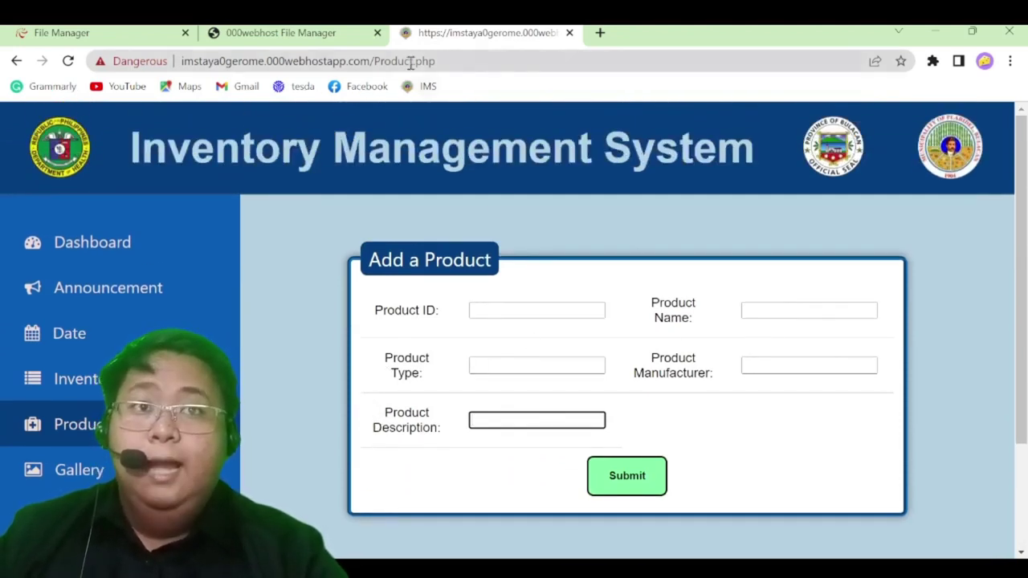
scroll(292, 259, "down", 2)
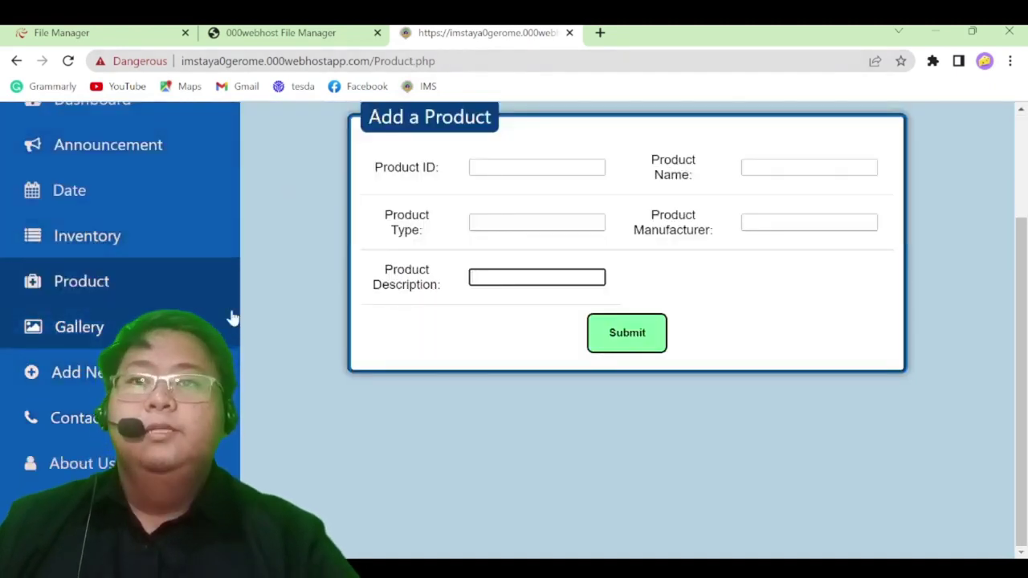
Open the Gallery page and scroll down to its slideshow
left_click(237, 340)
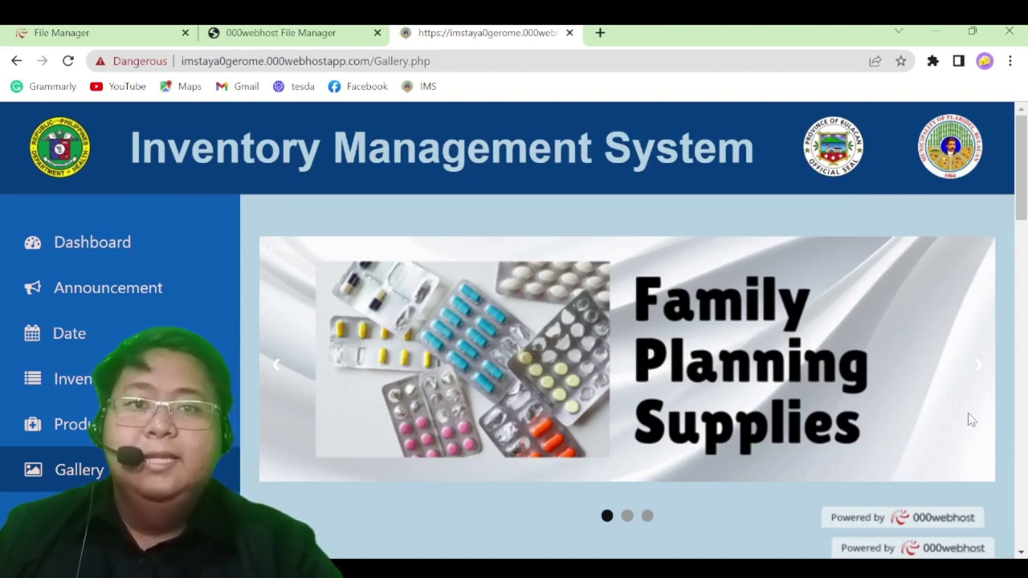
scroll(971, 419, "down", 2)
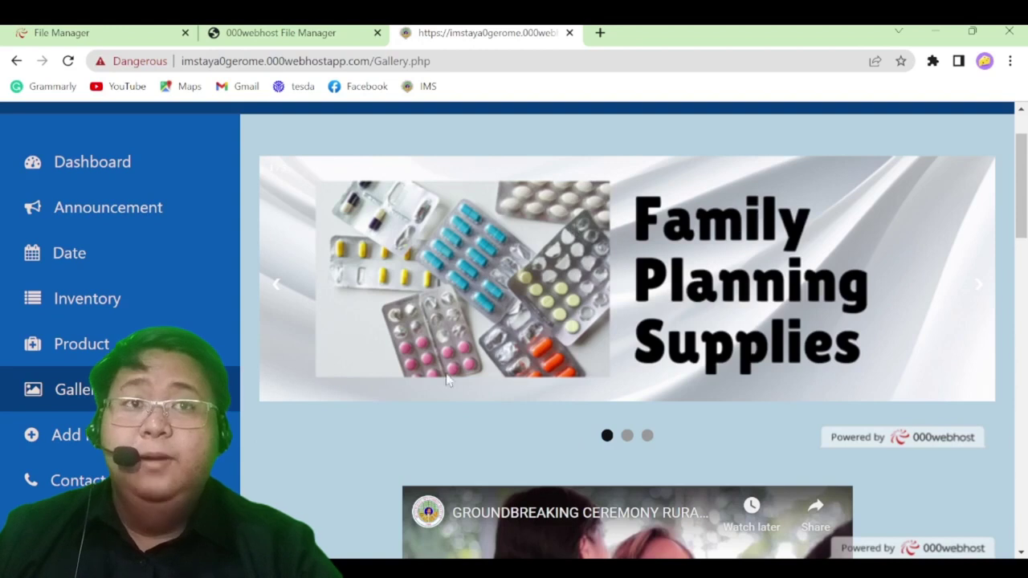
left_click_drag(1024, 189, 1025, 171)
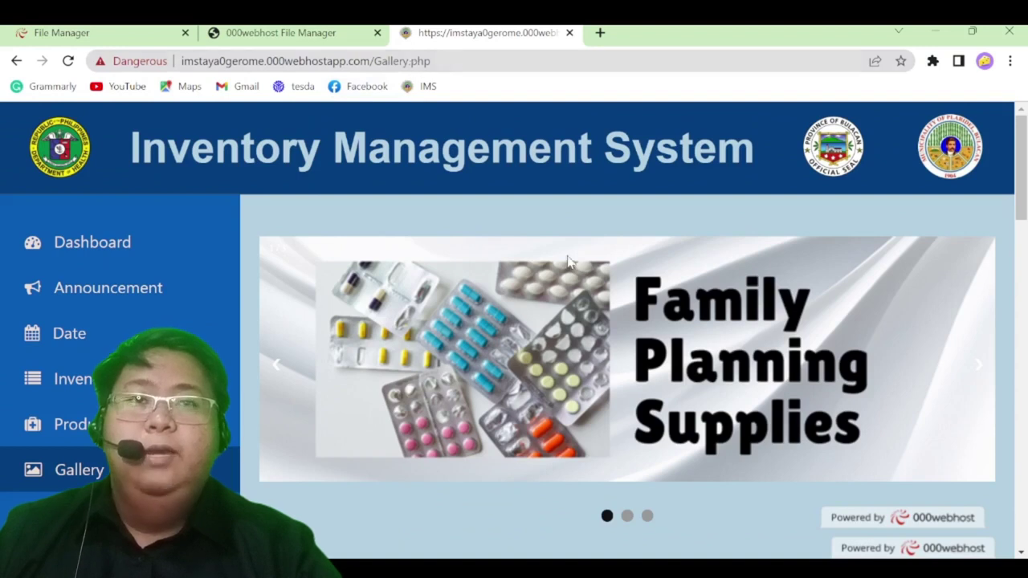
scroll(611, 386, "down", 1)
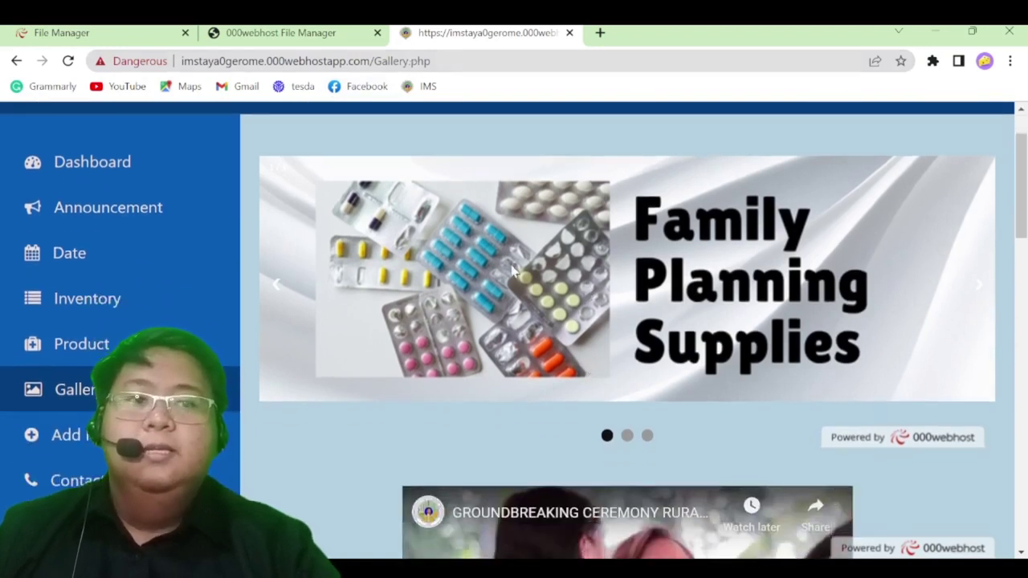
Advance the slideshow through Family Planning and Immunization to Dental Supplies
left_click(979, 284)
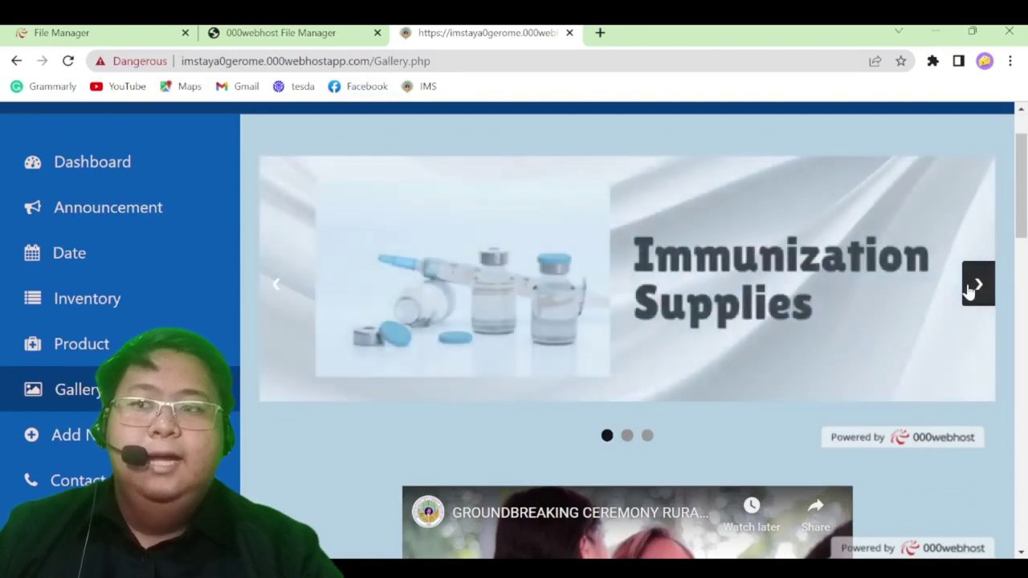
left_click(979, 285)
left_click(969, 288)
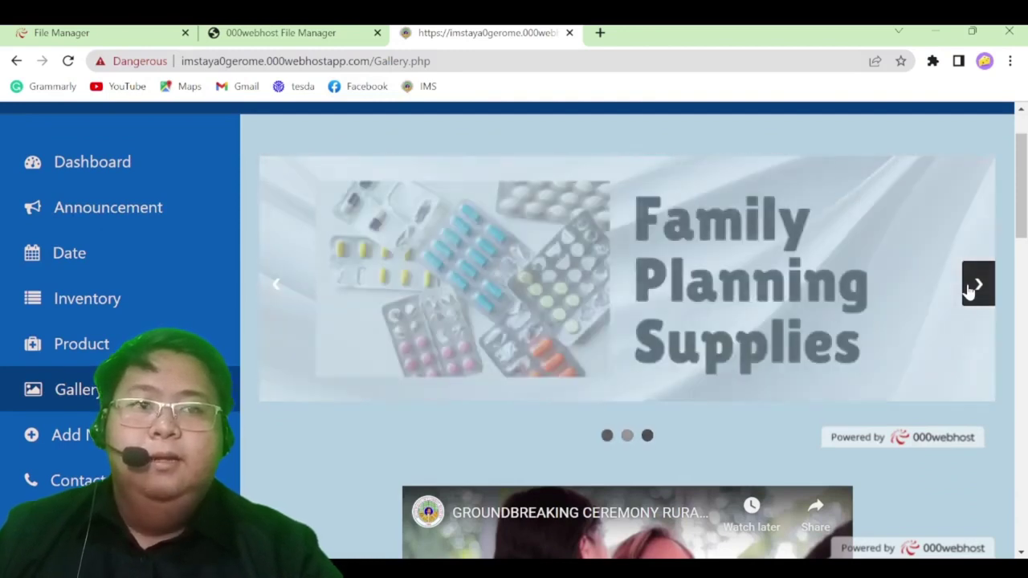
left_click(969, 288)
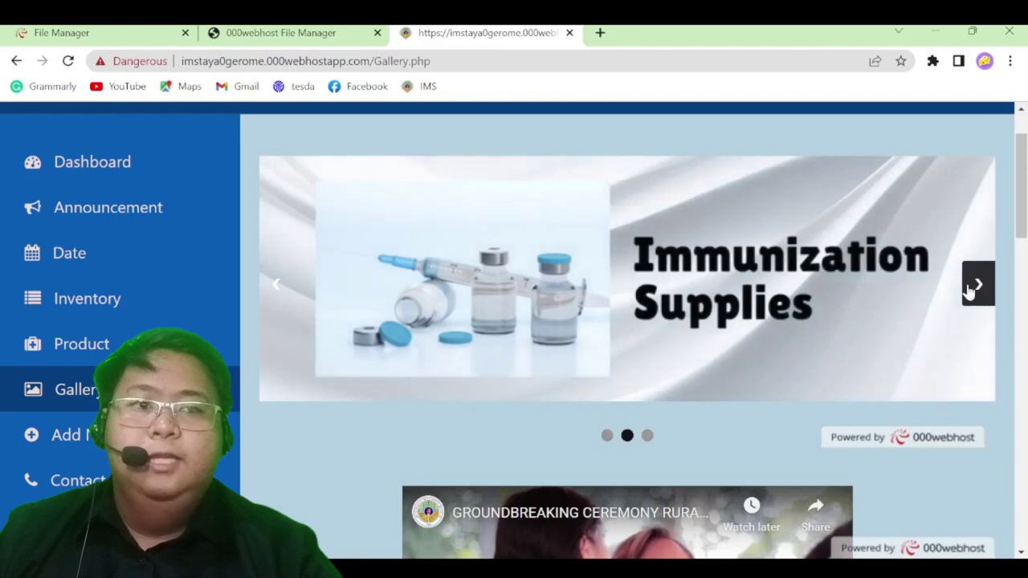
left_click(969, 291)
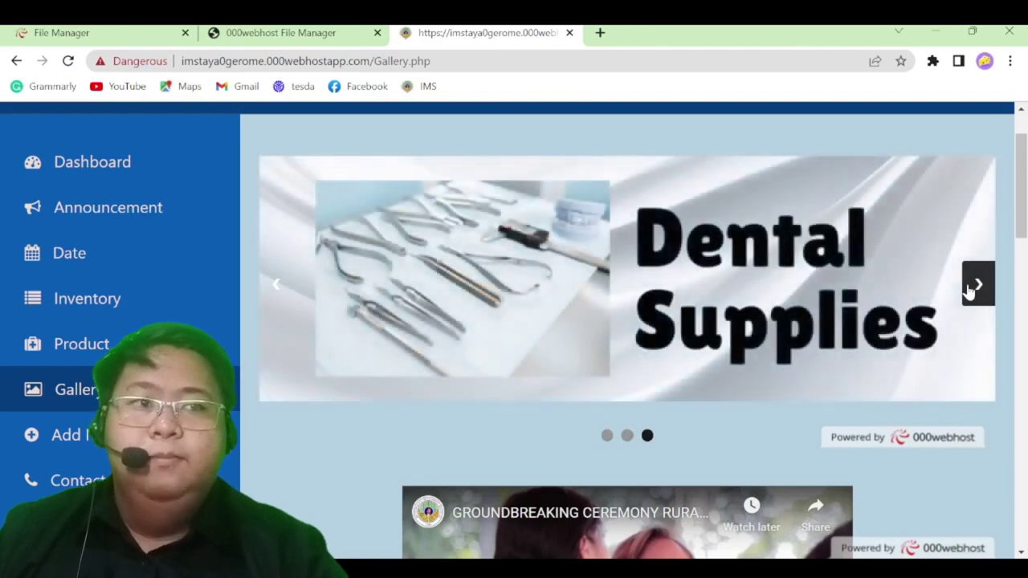
scroll(774, 381, "down", 3)
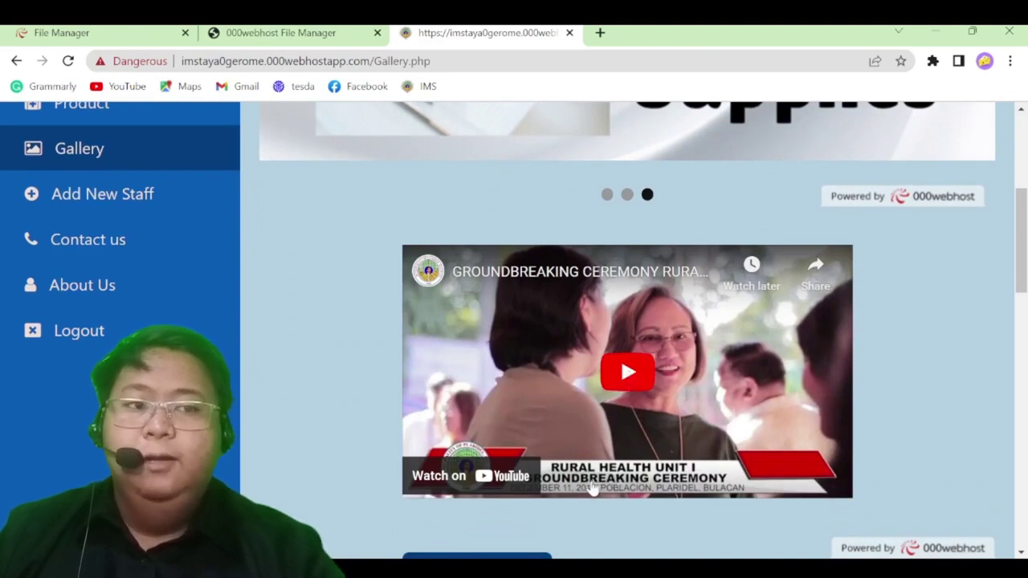
scroll(592, 488, "down", 1)
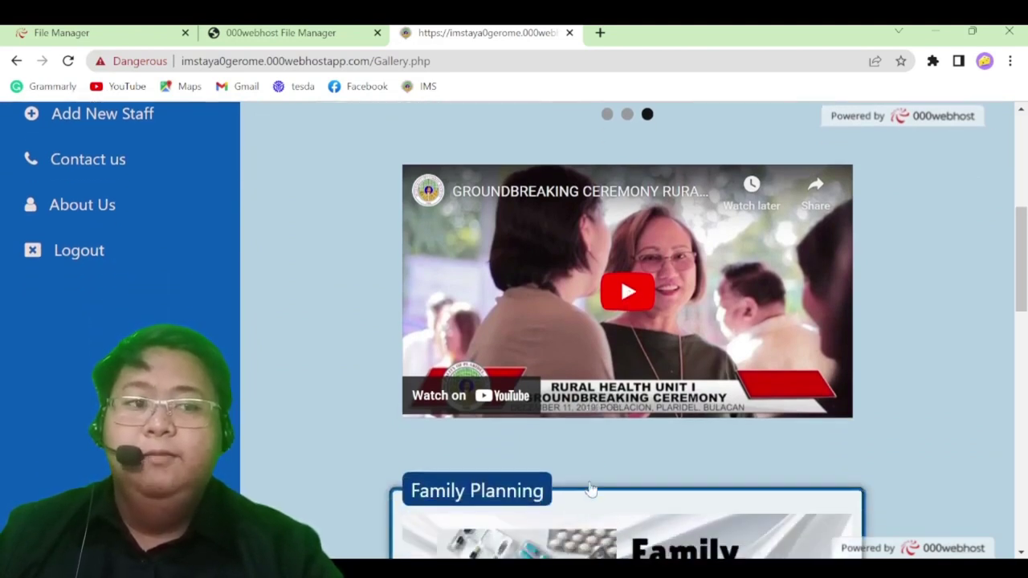
scroll(591, 488, "down", 4)
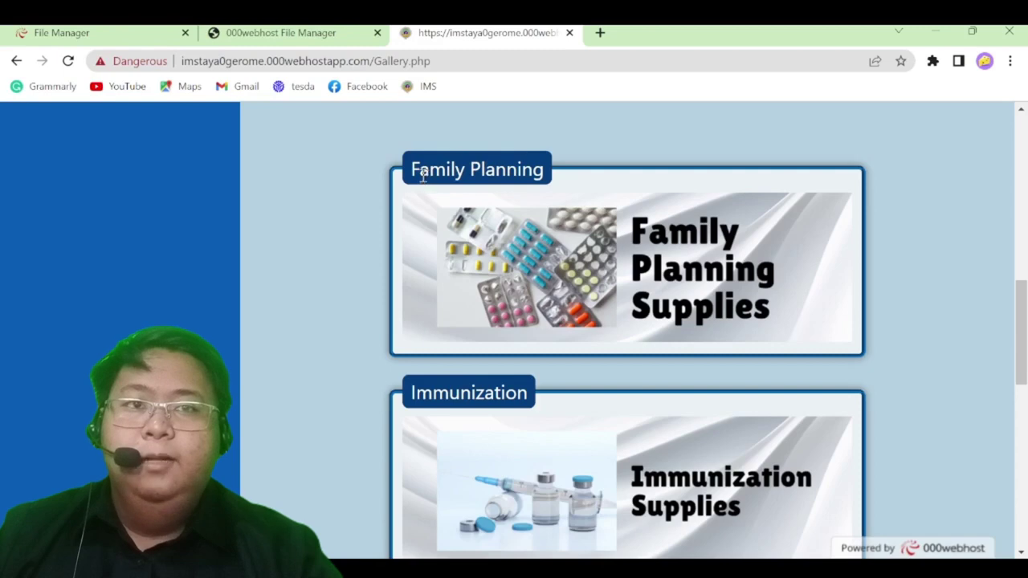
scroll(642, 398, "down", 6)
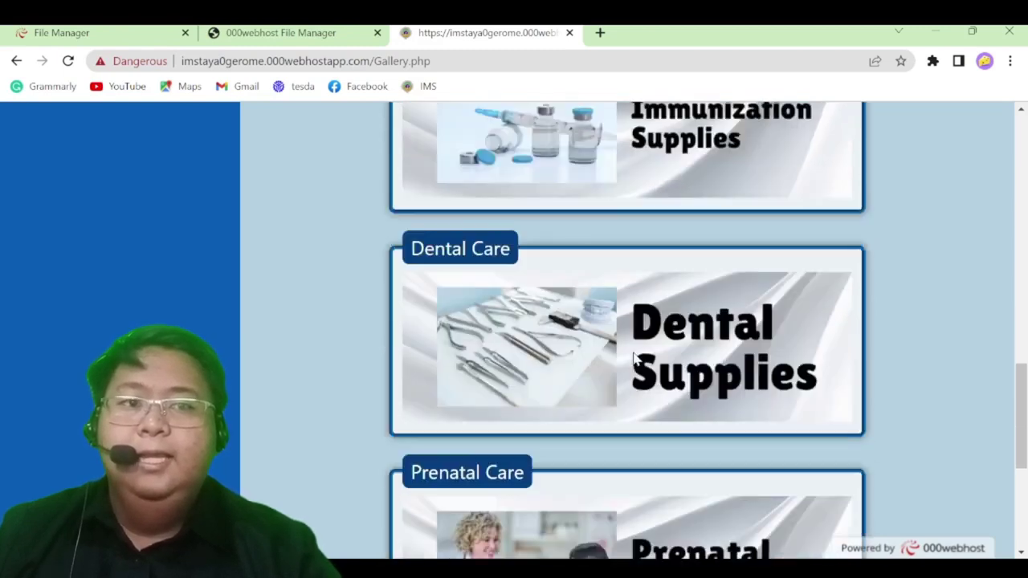
scroll(642, 398, "down", 3)
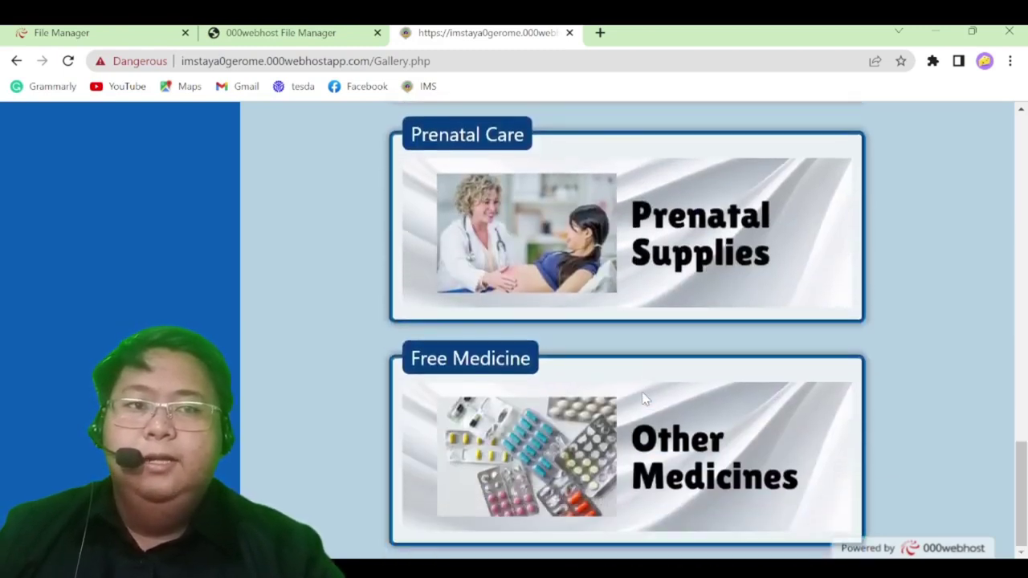
scroll(667, 442, "up", 12)
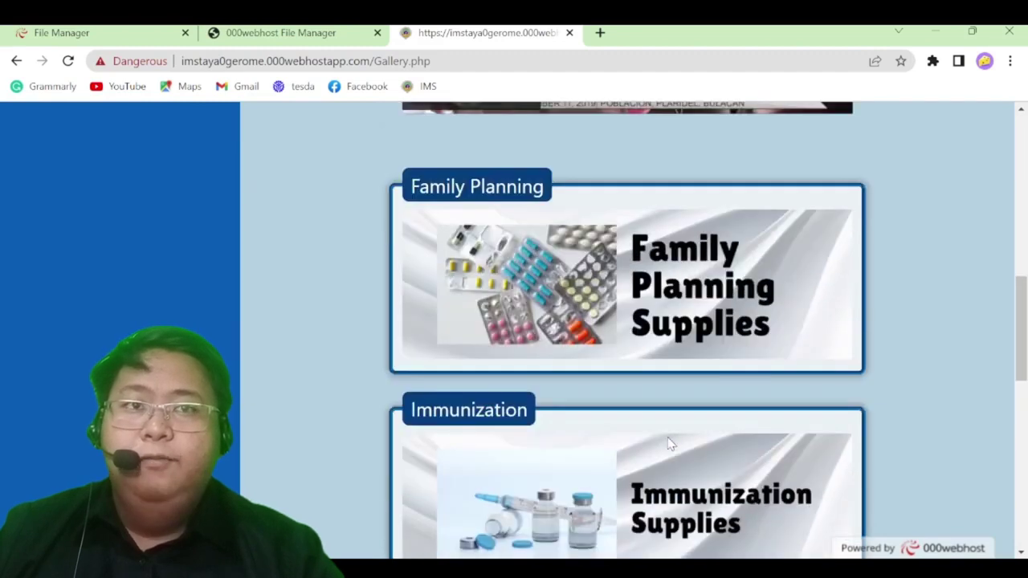
scroll(672, 444, "up", 4)
scroll(671, 445, "down", 3)
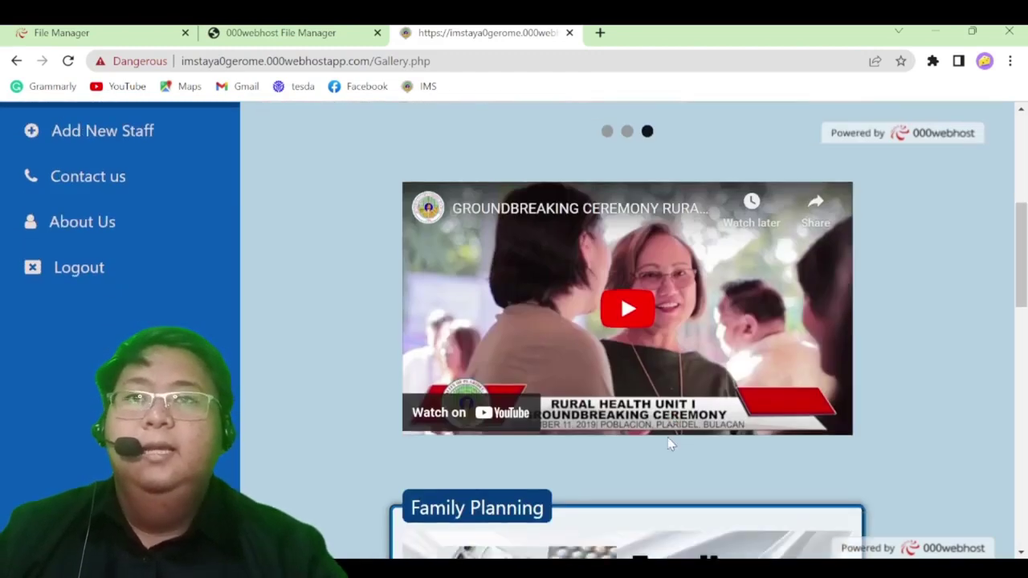
scroll(668, 443, "up", 1)
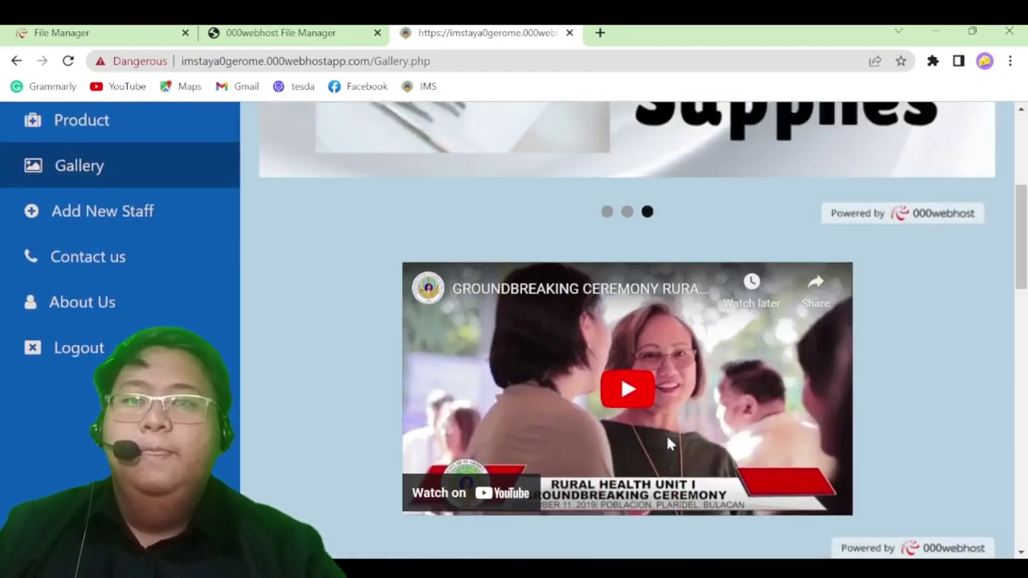
Open Add New Staff and review its empty Personal Information, Location and Account Information sections
left_click(161, 224)
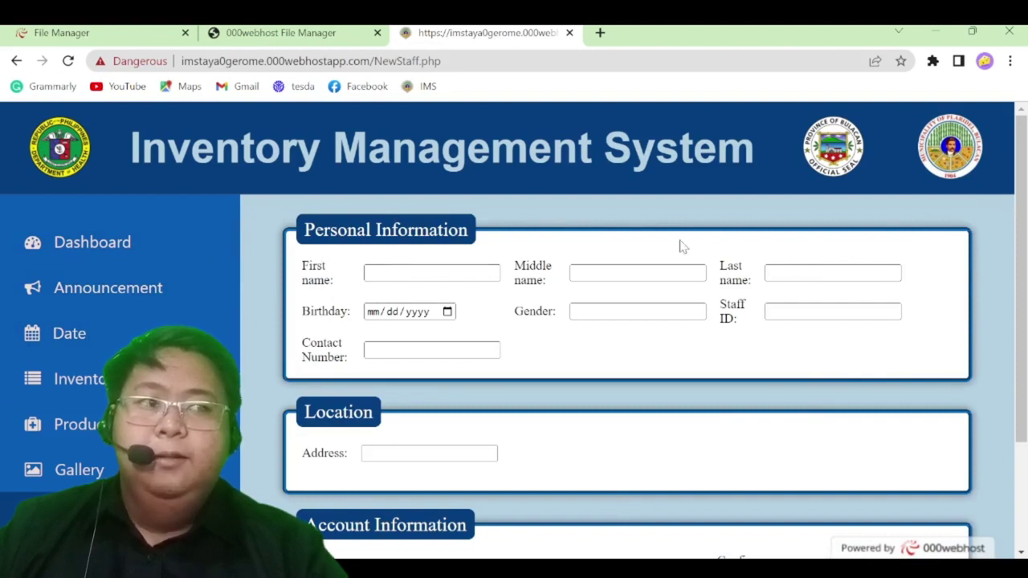
scroll(336, 488, "down", 2)
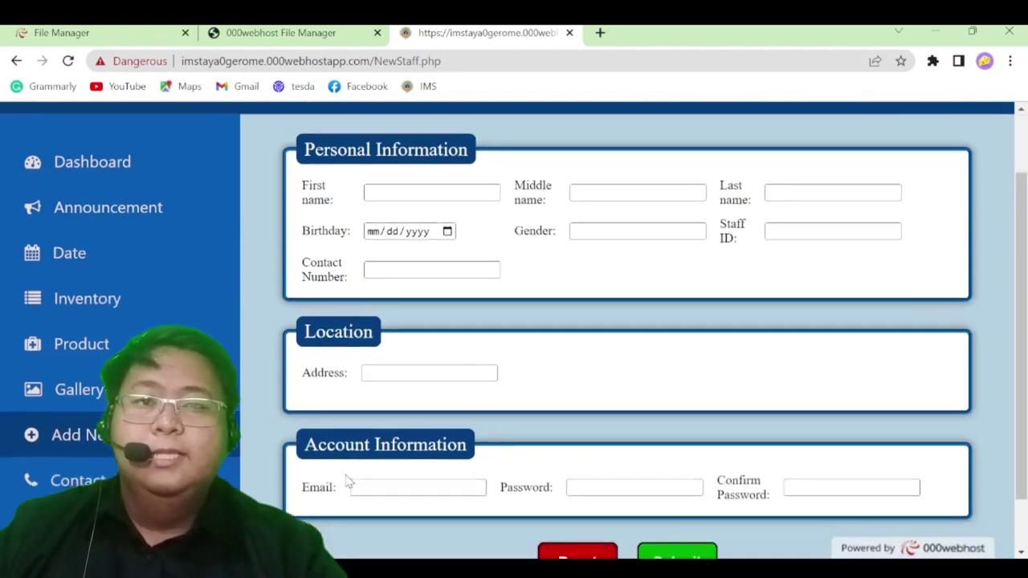
scroll(796, 450, "up", 1)
scroll(808, 447, "up", 1)
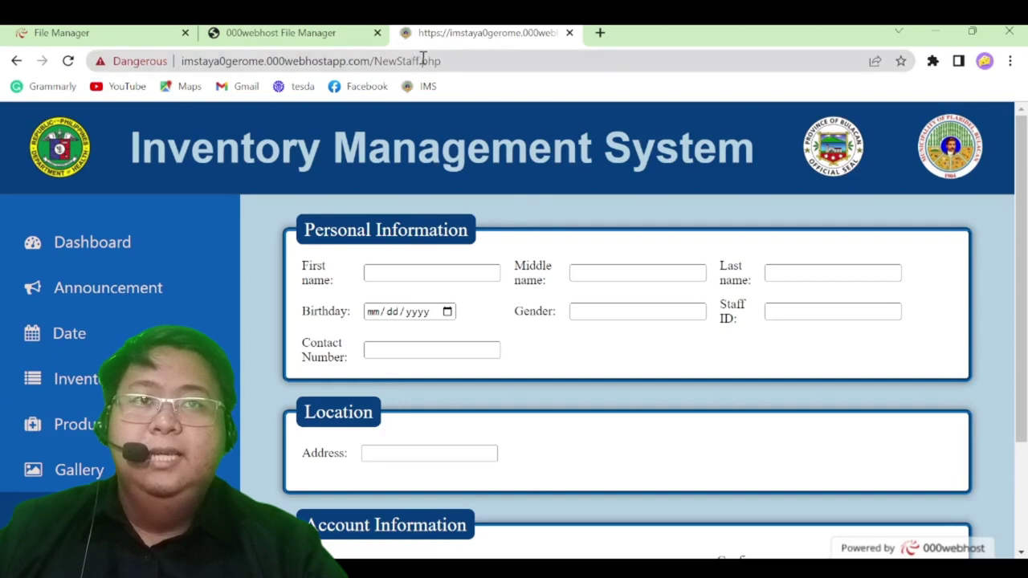
scroll(482, 305, "down", 2)
scroll(454, 301, "up", 1)
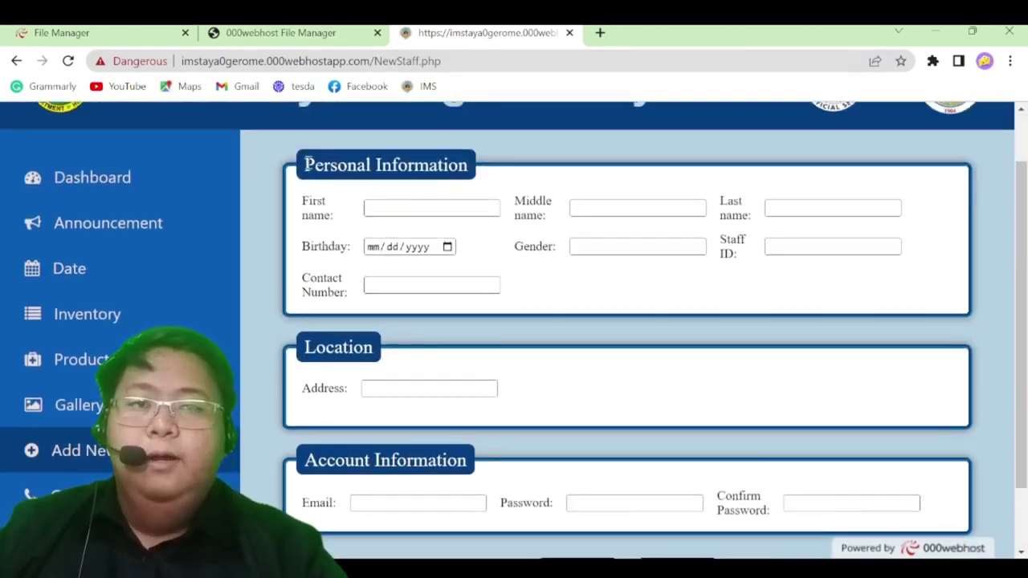
left_click_drag(307, 164, 562, 177)
left_click(564, 179)
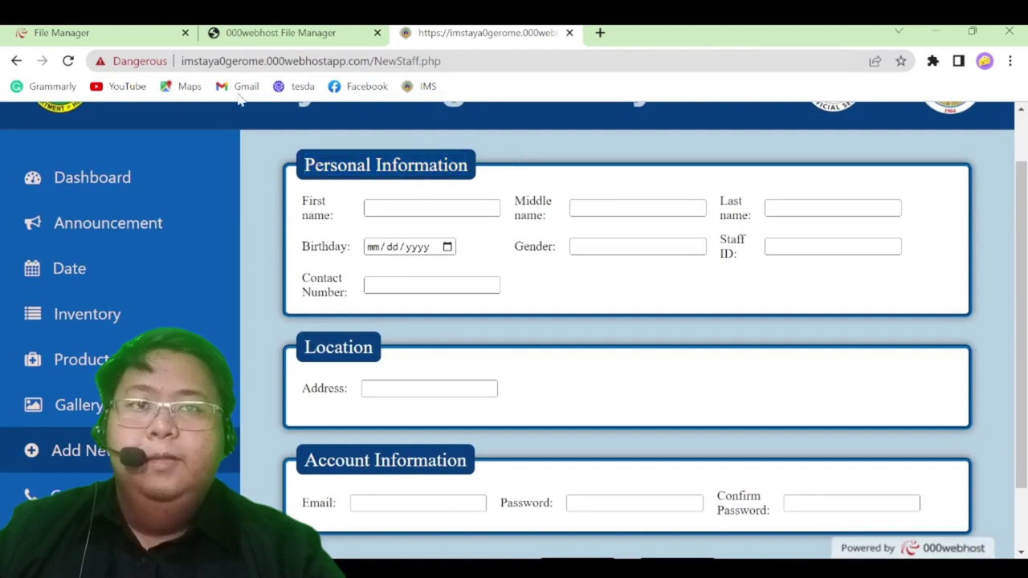
scroll(828, 419, "up", 1)
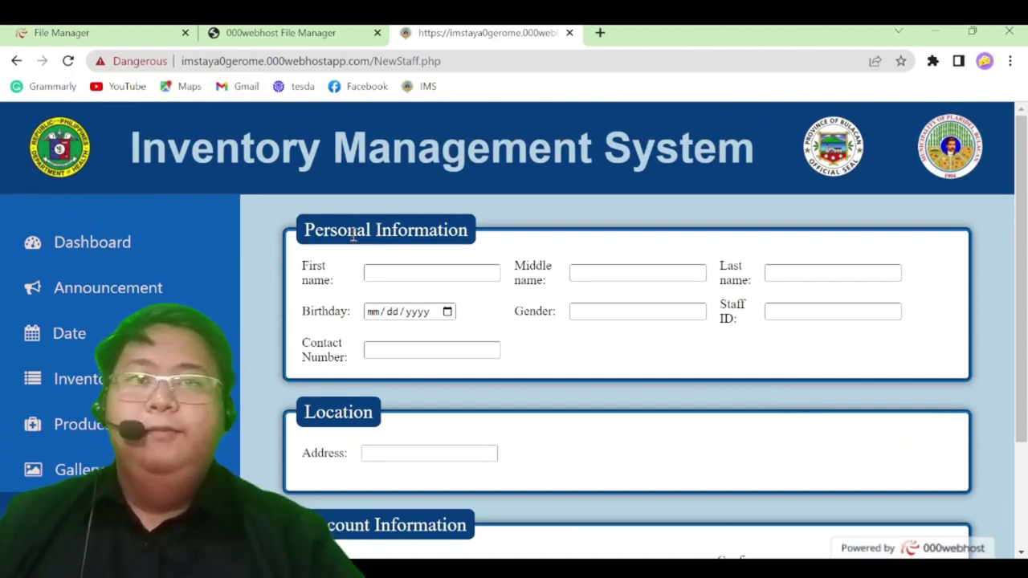
left_click(310, 271)
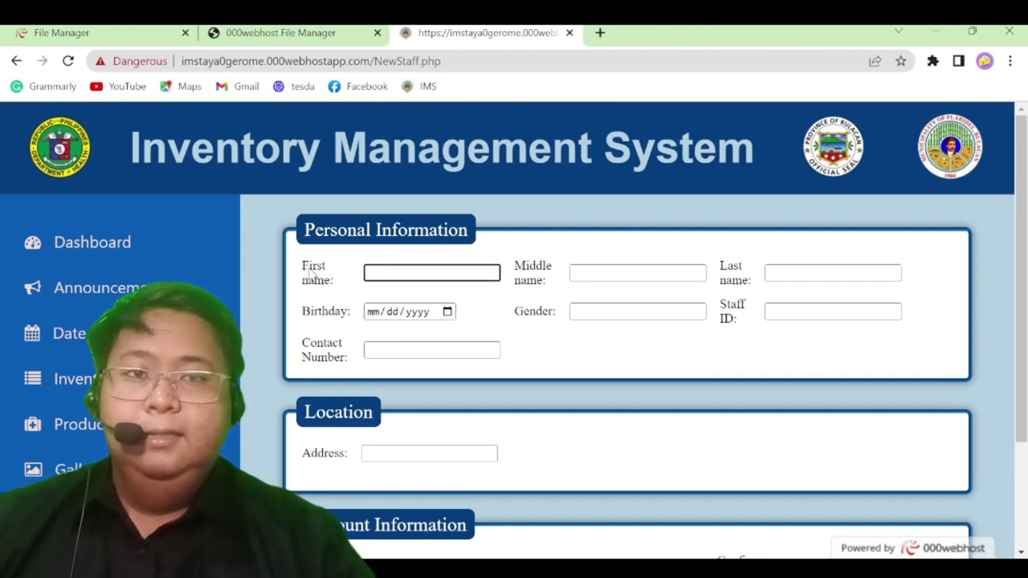
left_click(348, 296)
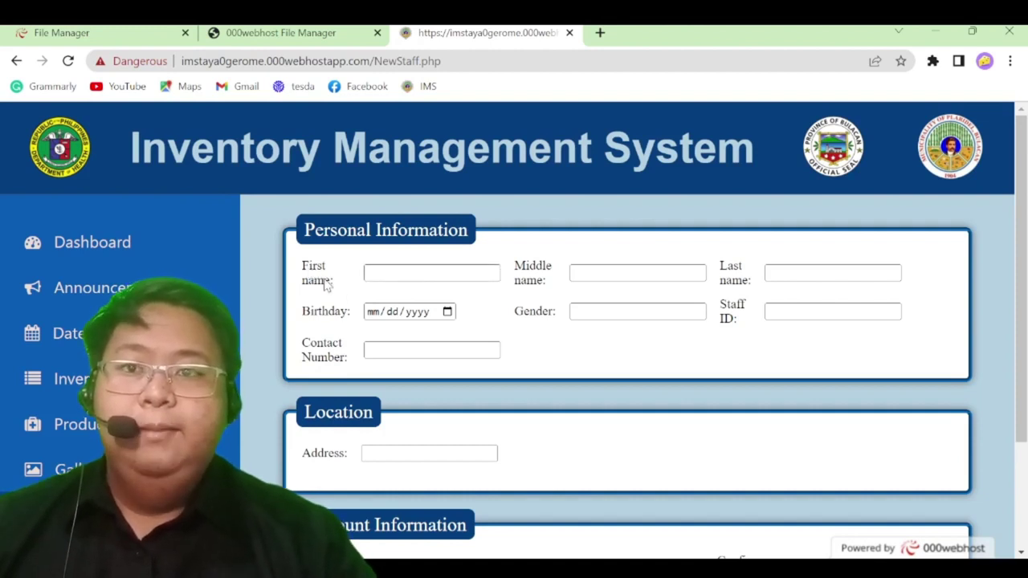
left_click(384, 273)
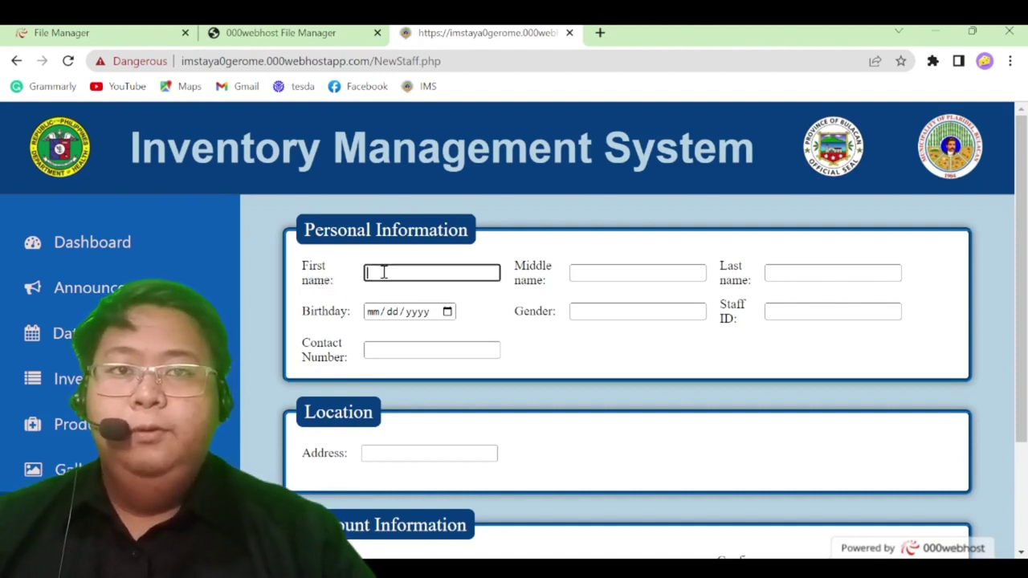
left_click(602, 266)
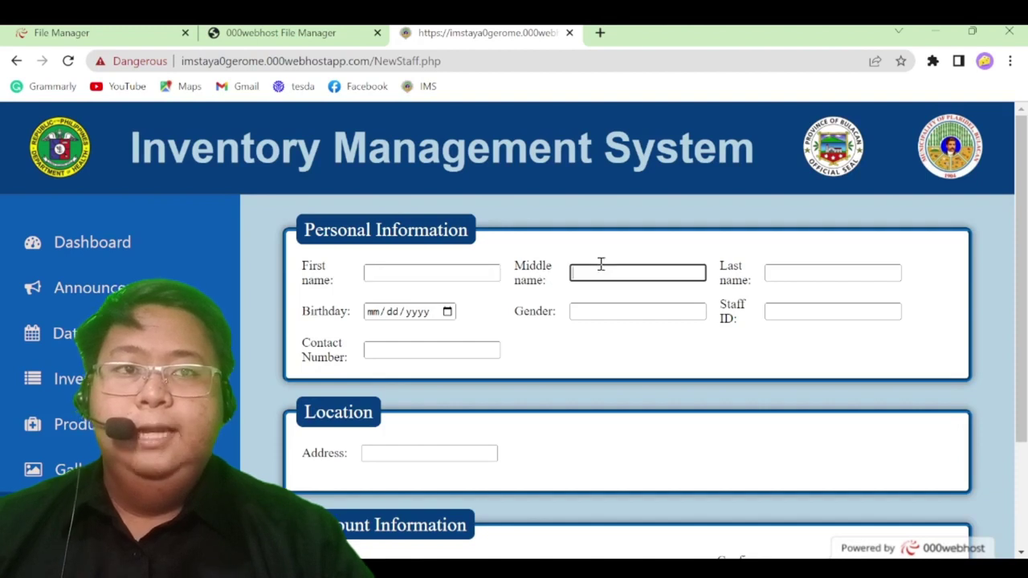
left_click(786, 269)
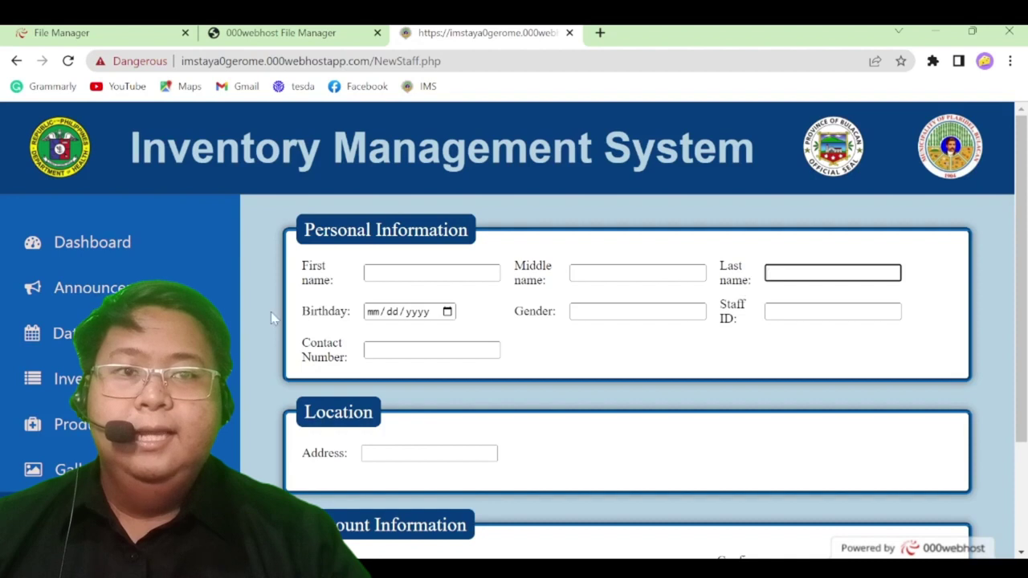
left_click(314, 316)
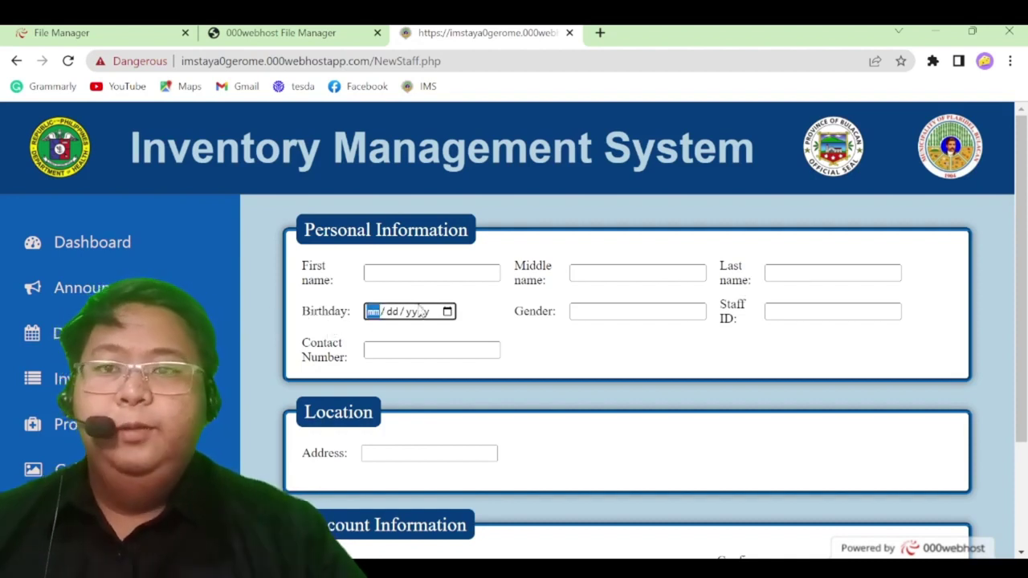
left_click(625, 318)
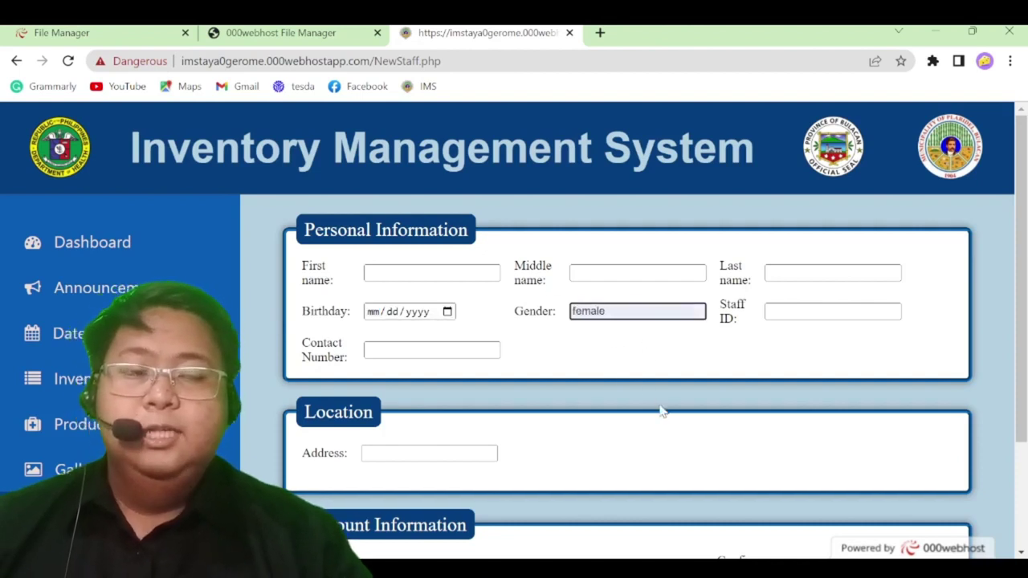
left_click(813, 311)
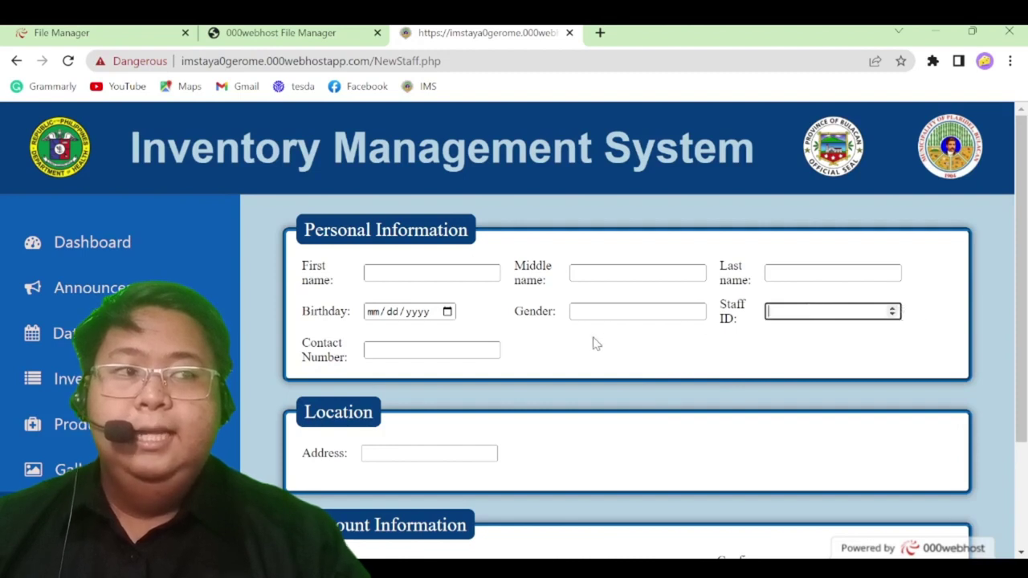
left_click(464, 351)
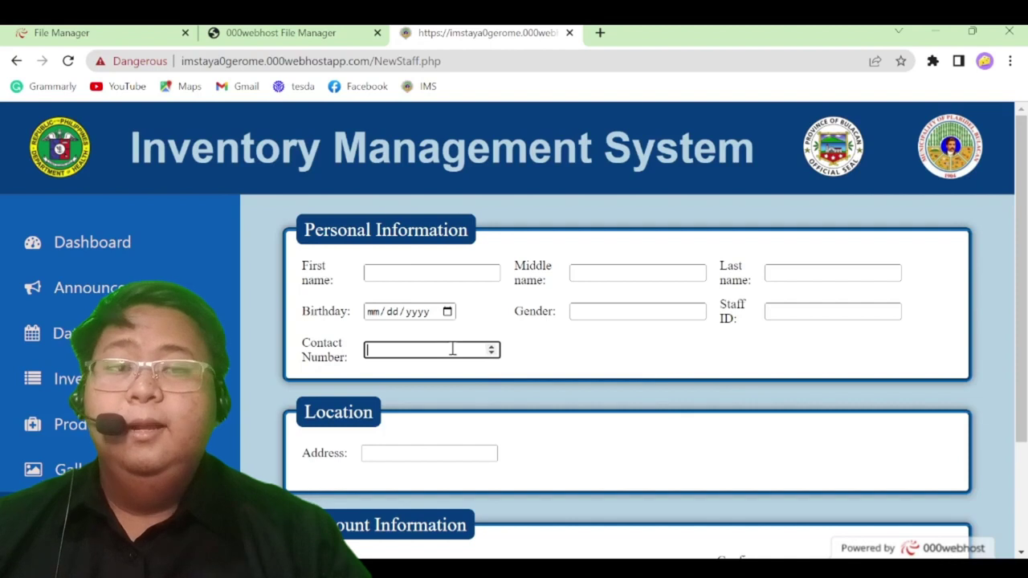
scroll(452, 349, "down", 1)
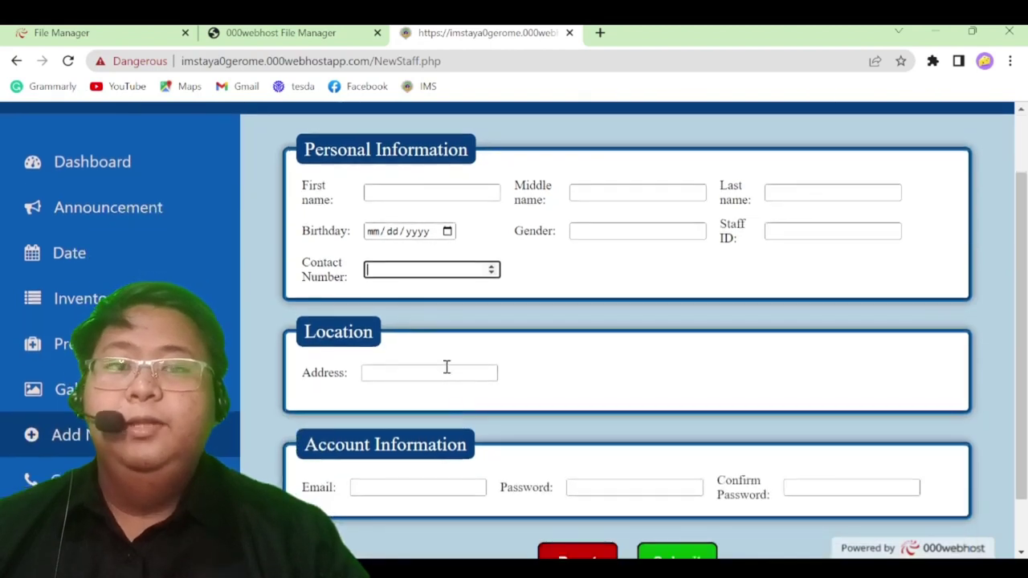
left_click(447, 368)
left_click(465, 410)
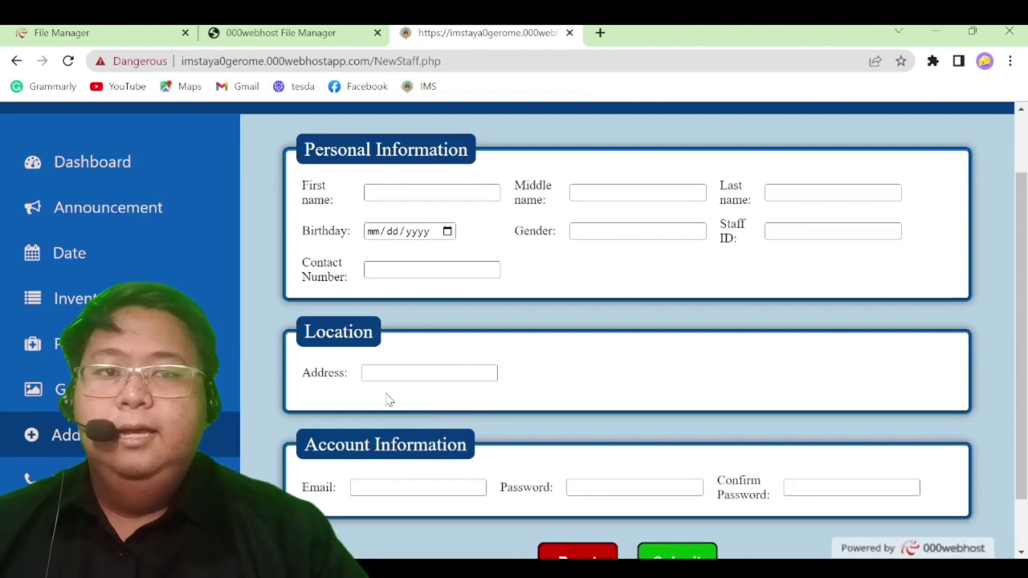
left_click(387, 480)
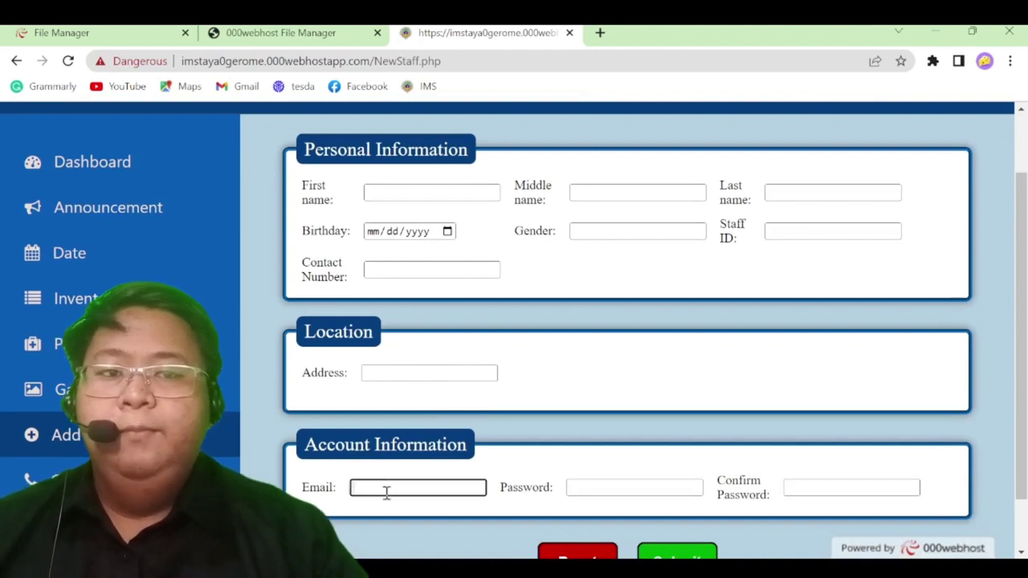
scroll(386, 493, "down", 1)
left_click(383, 483)
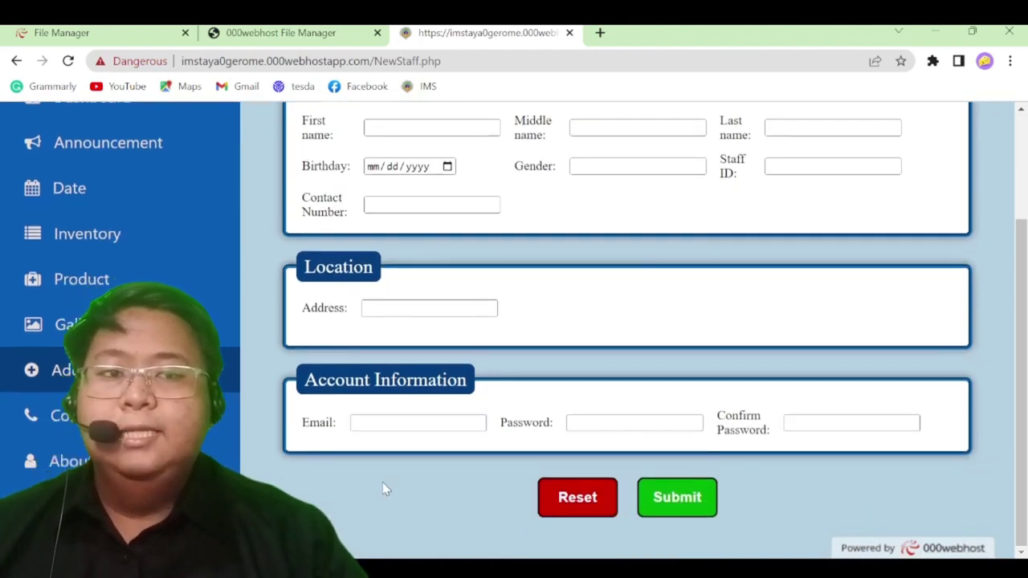
left_click(601, 416)
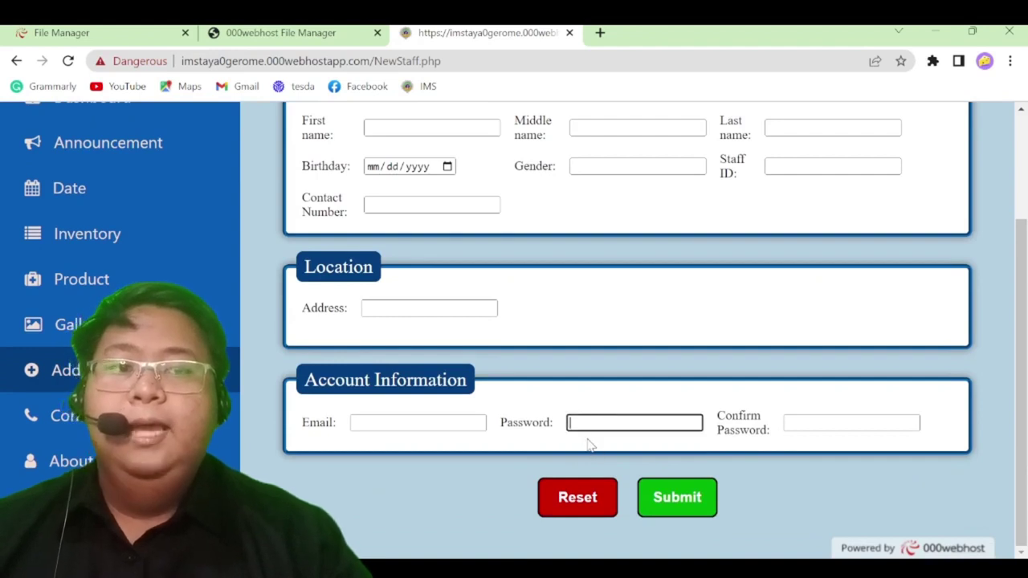
type("123")
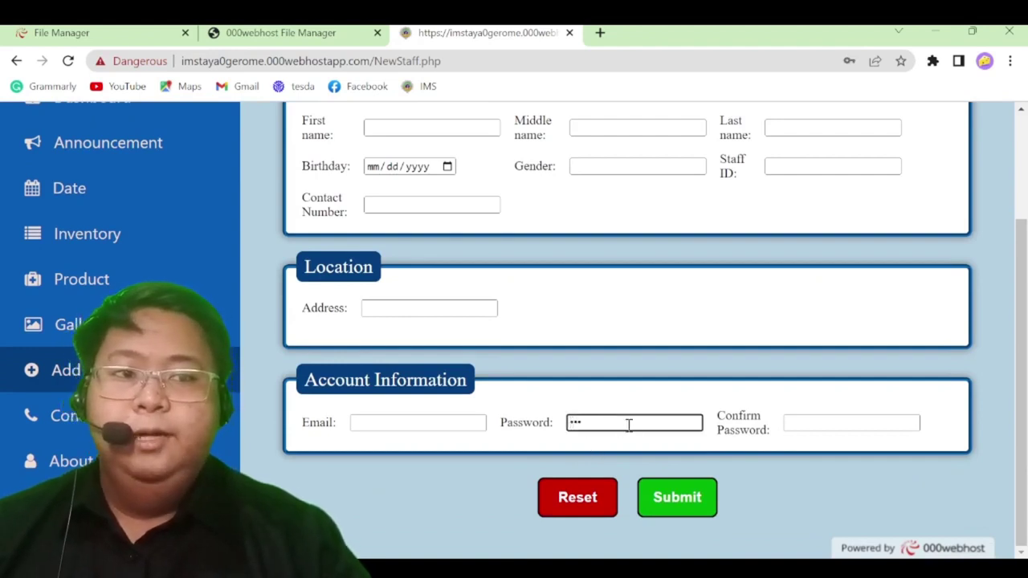
key("BackSpace")
key("BackSpace")
key("BackSpace")
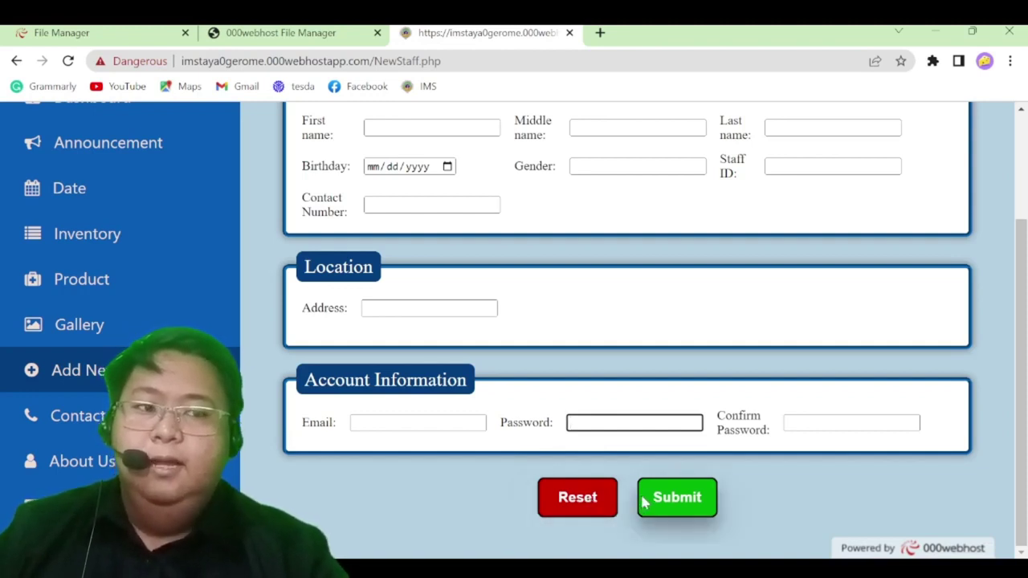
scroll(299, 408, "up", 3)
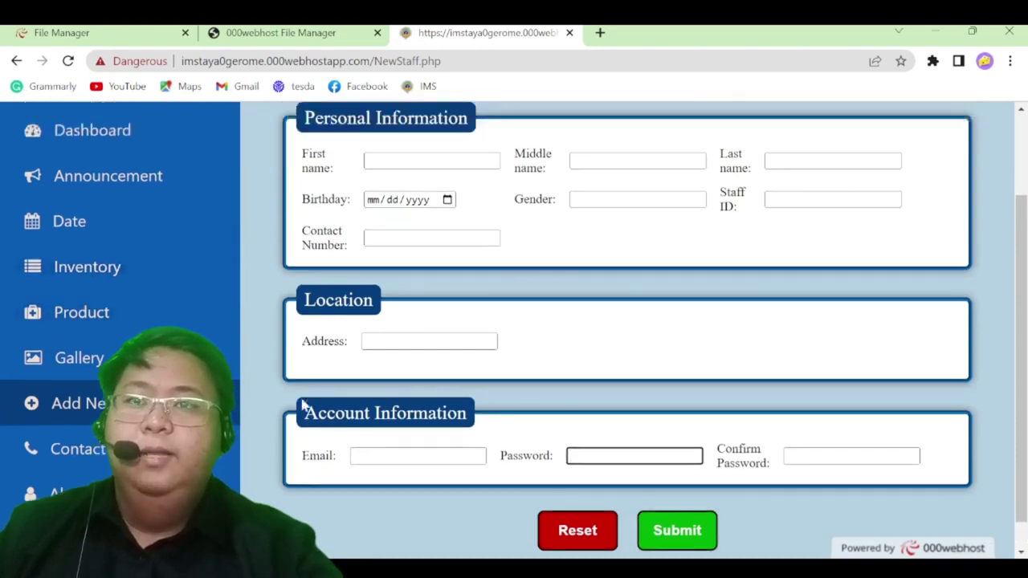
scroll(289, 416, "down", 2)
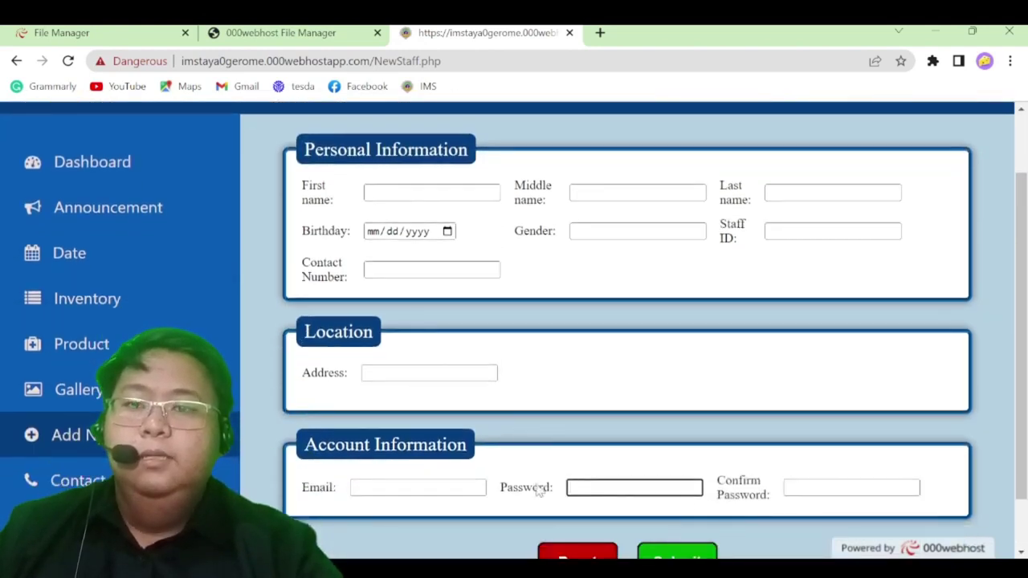
scroll(534, 488, "up", 2)
scroll(509, 485, "down", 2)
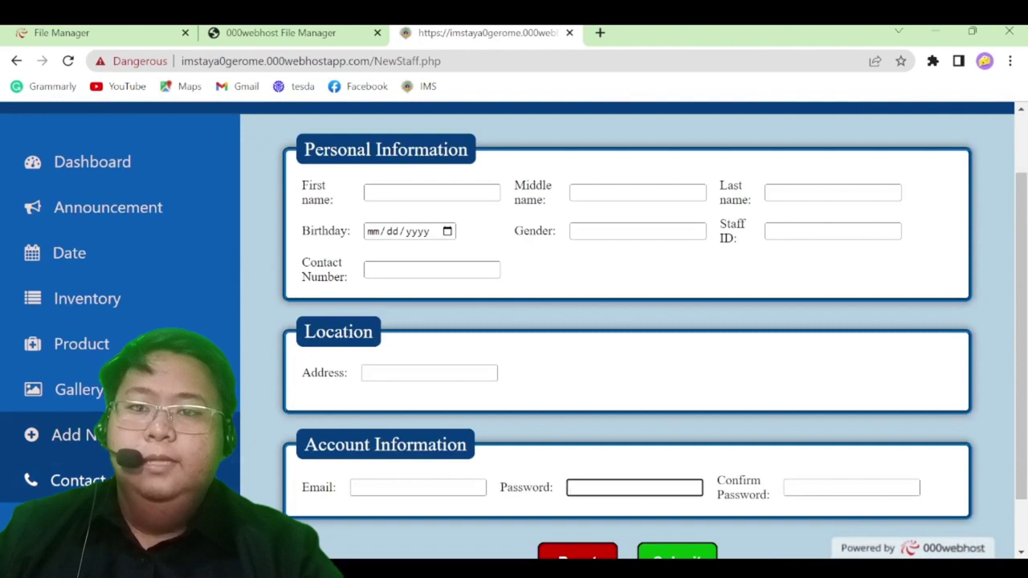
Reload the Contact Us page, nudge its map slightly and switch it to satellite view
key("F5")
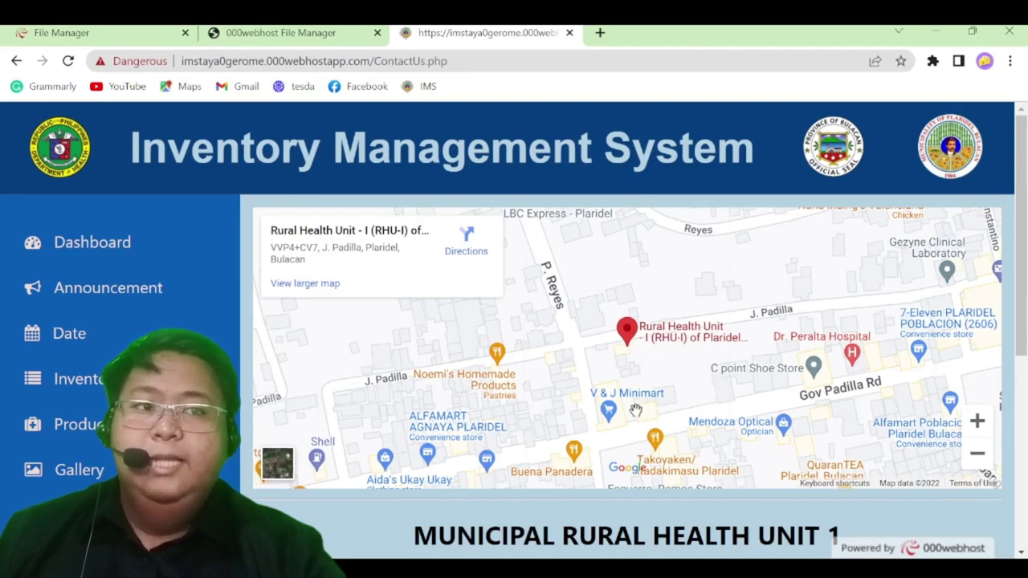
left_click_drag(654, 356, 620, 358)
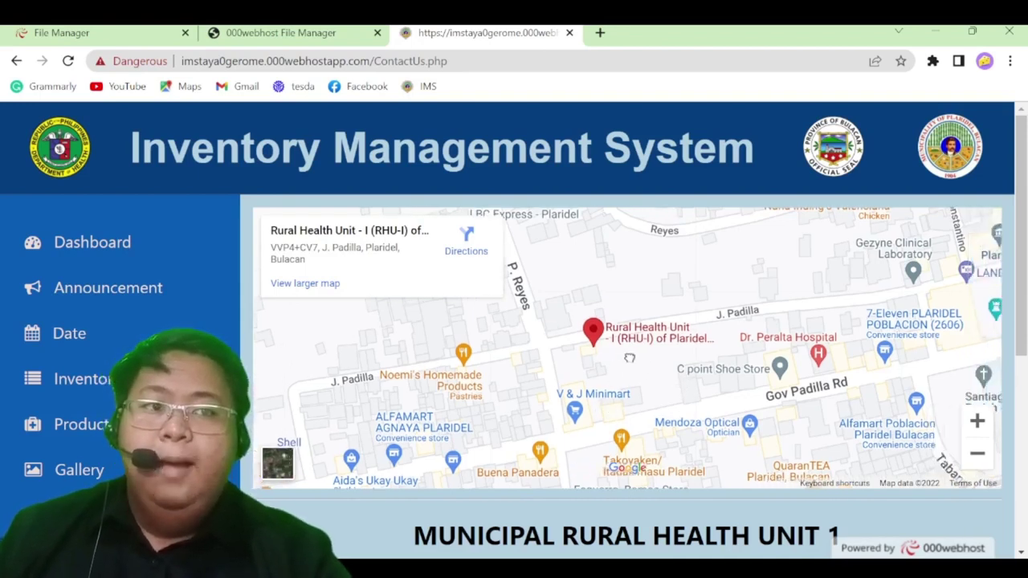
left_click(277, 463)
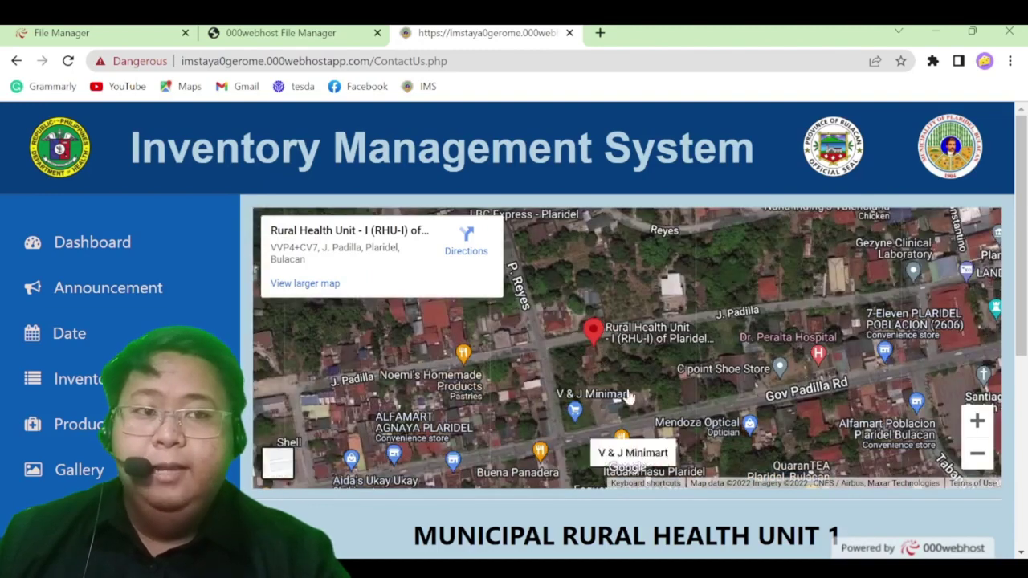
Zoom the satellite map in on the Rural Health Unit I marker
scroll(599, 366, "up", 2)
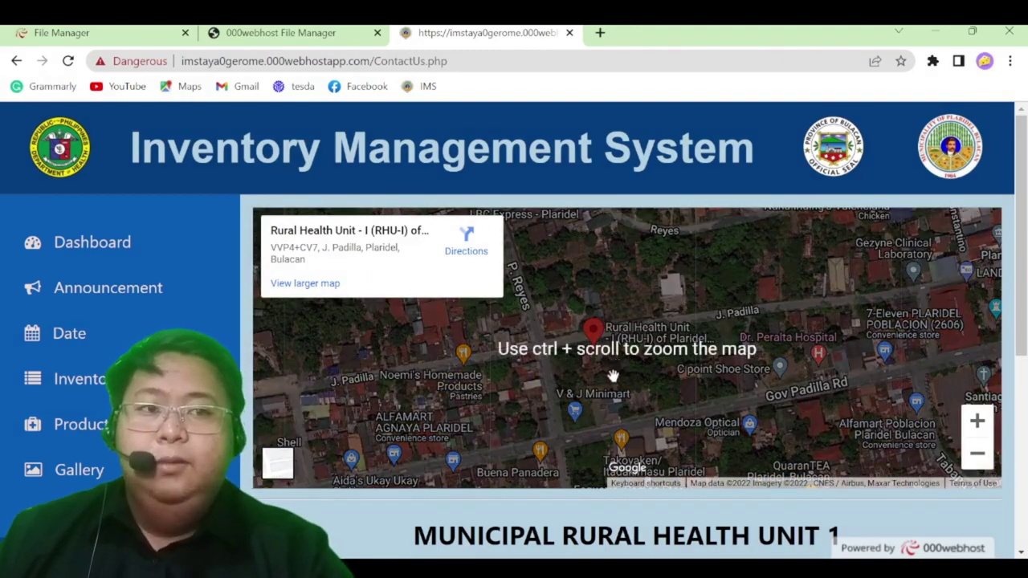
scroll(614, 378, "up", 2)
scroll(614, 378, "up", 2)
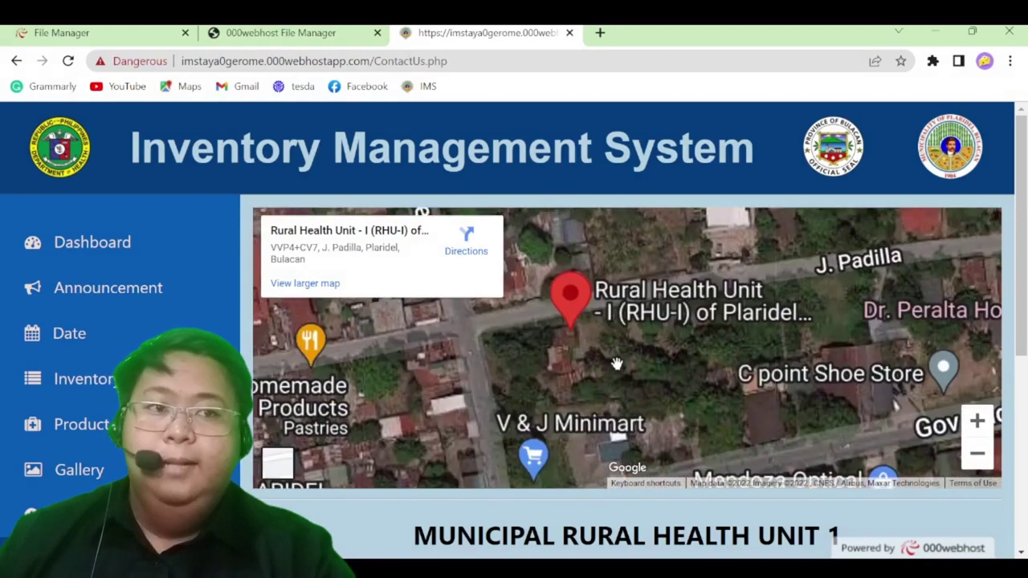
scroll(572, 354, "up", 1)
scroll(569, 373, "down", 1)
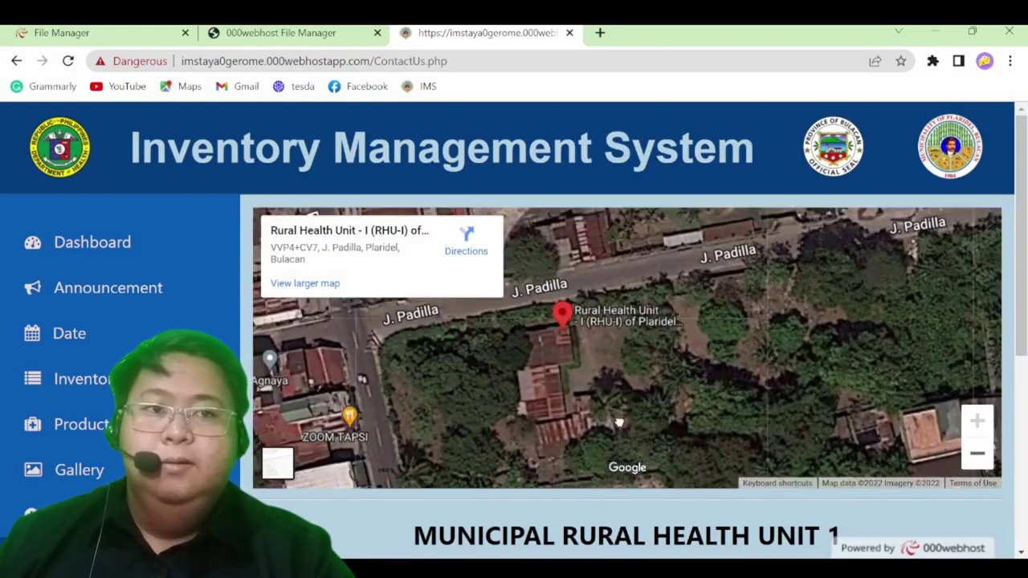
scroll(391, 519, "down", 3)
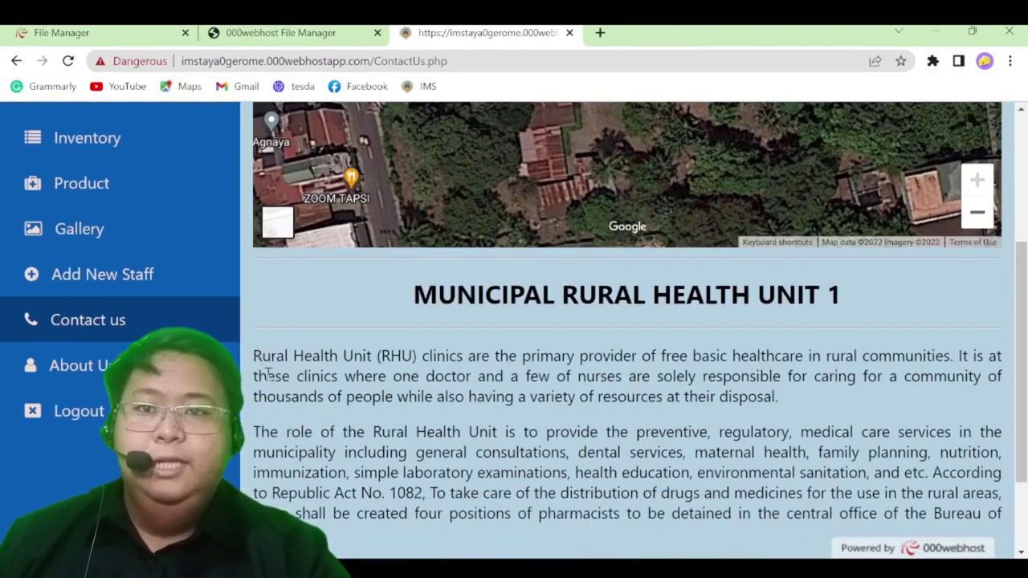
Scroll down past the Covid-19 and Vaccine hotlines, then go to the About Us page
scroll(338, 483, "down", 2)
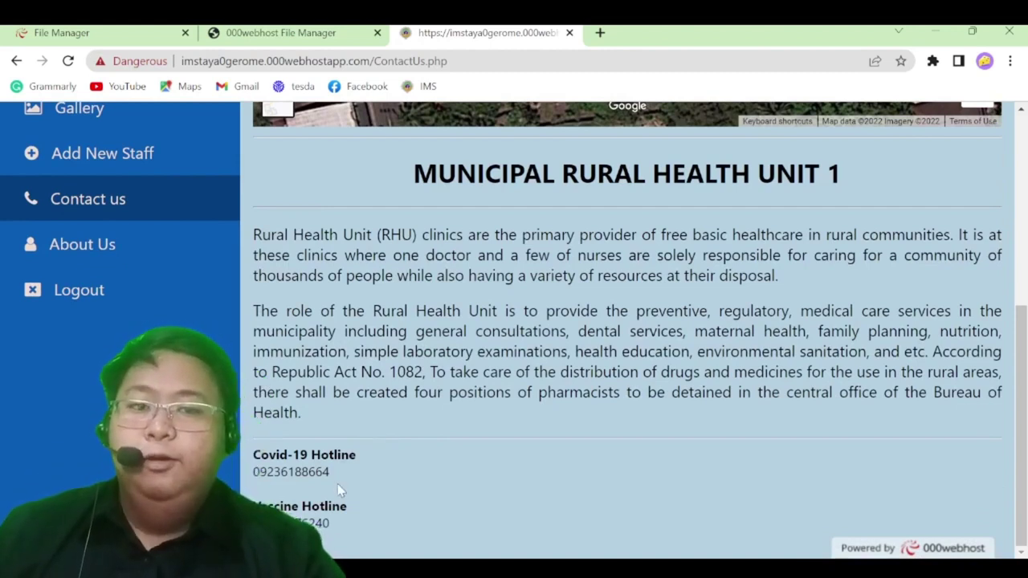
left_click(136, 254)
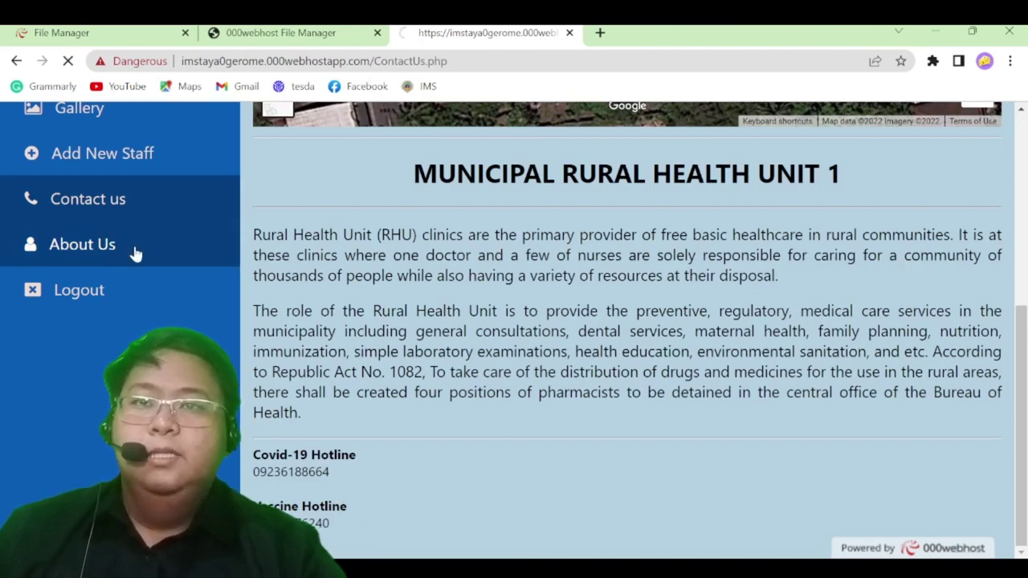